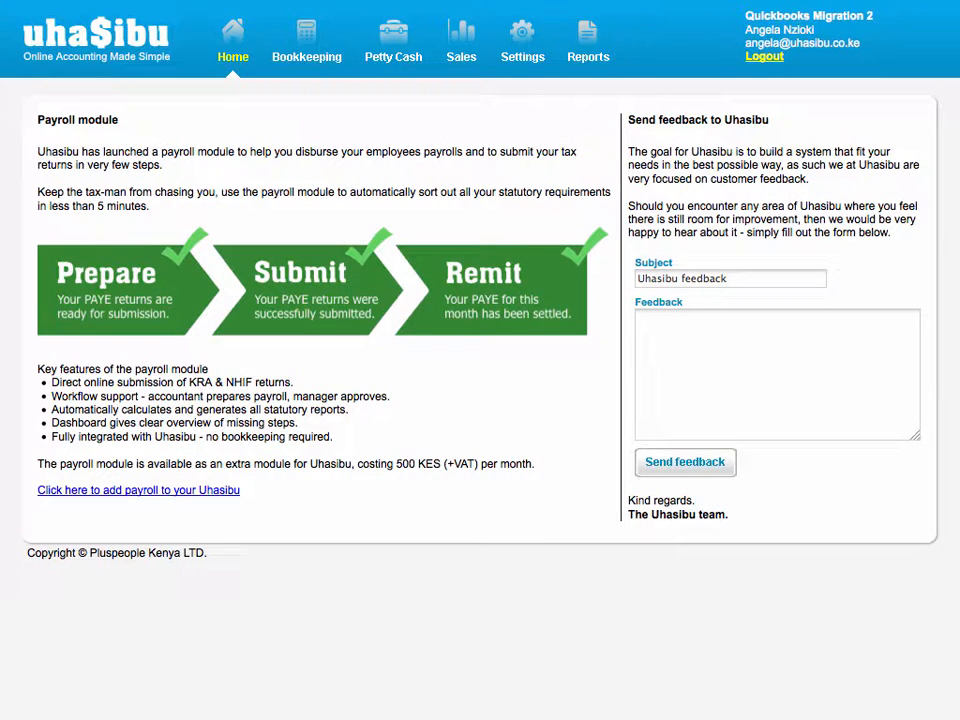
- Open the bookkeeping chart of accounts and compare its furniture account with the fixed assets in the QuickBooks balance sheet
left_click(300, 43)
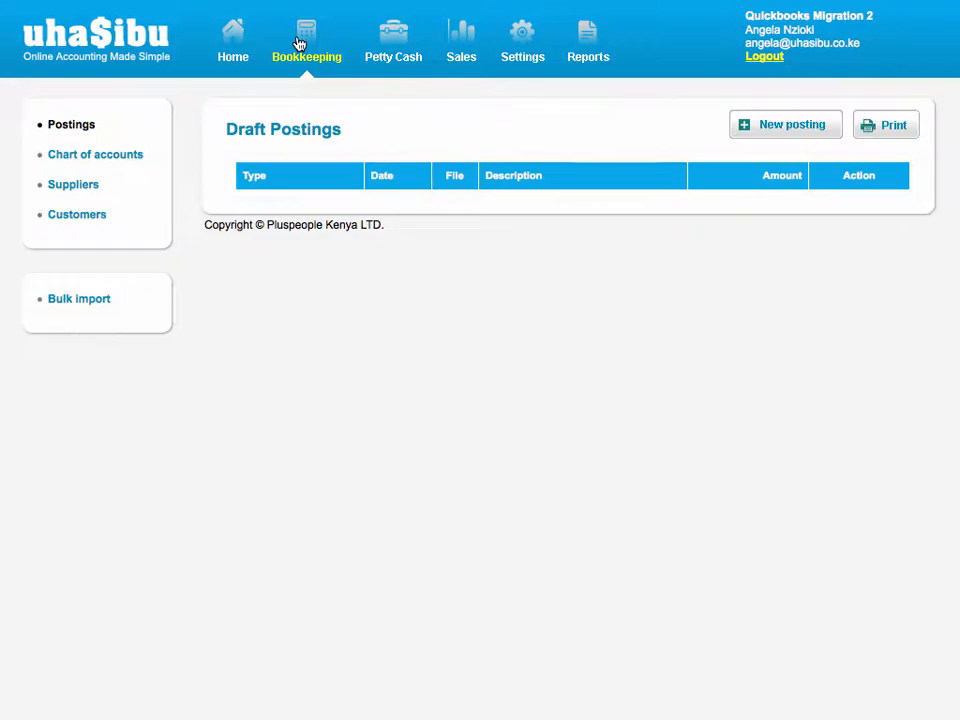
left_click(108, 156)
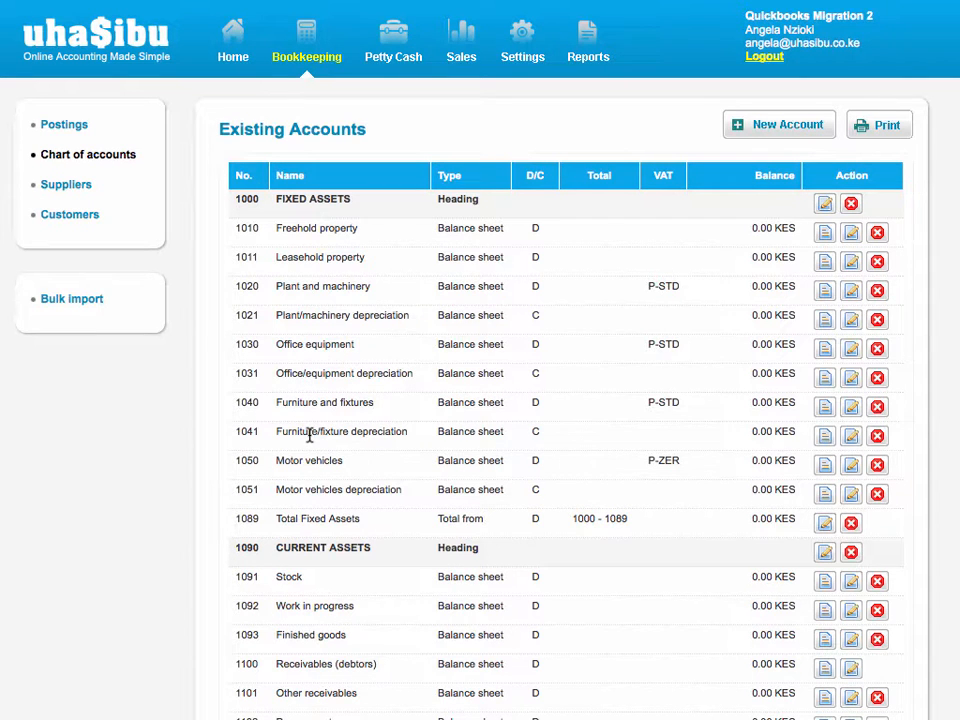
left_click_drag(279, 401, 366, 401)
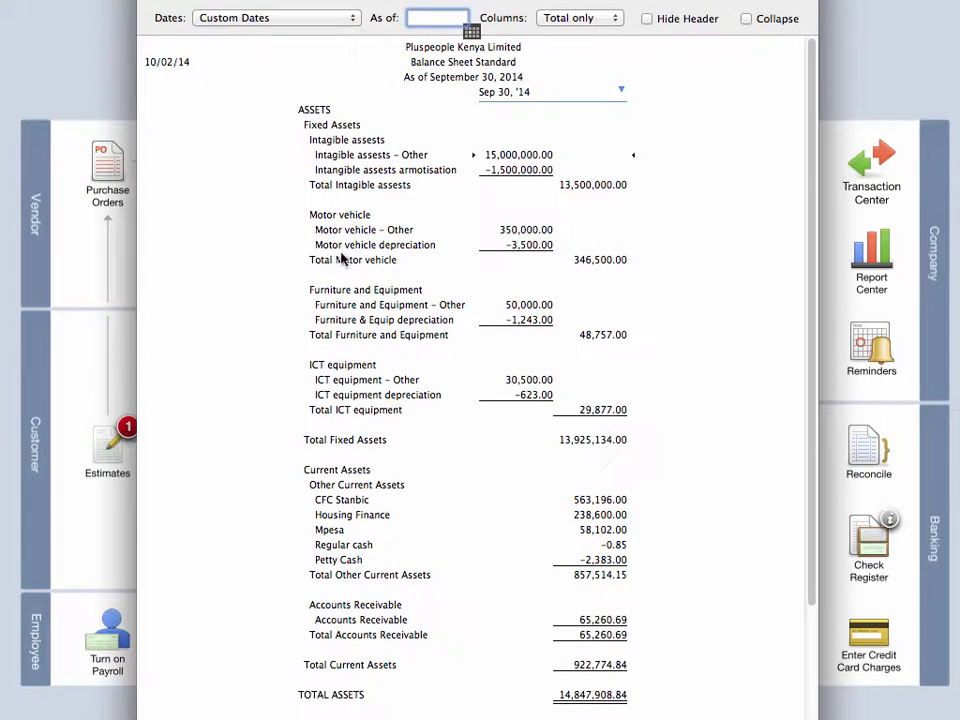
left_click_drag(313, 288, 376, 289)
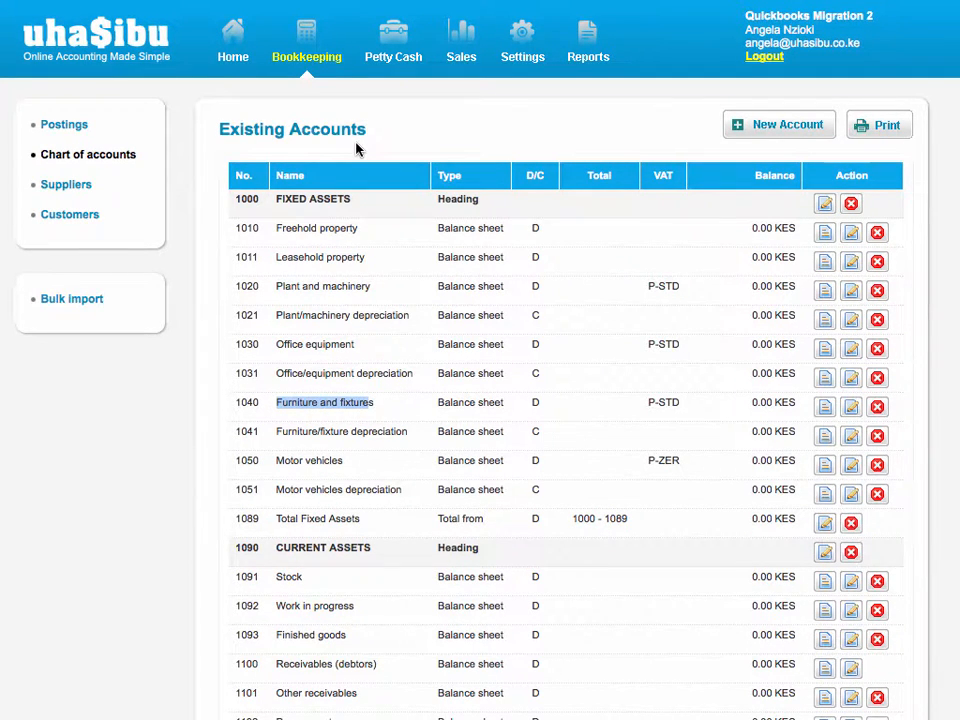
- Start a new balance sheet account numbered 1012, continuing the property account numbers under Fixed Assets
left_click(753, 128)
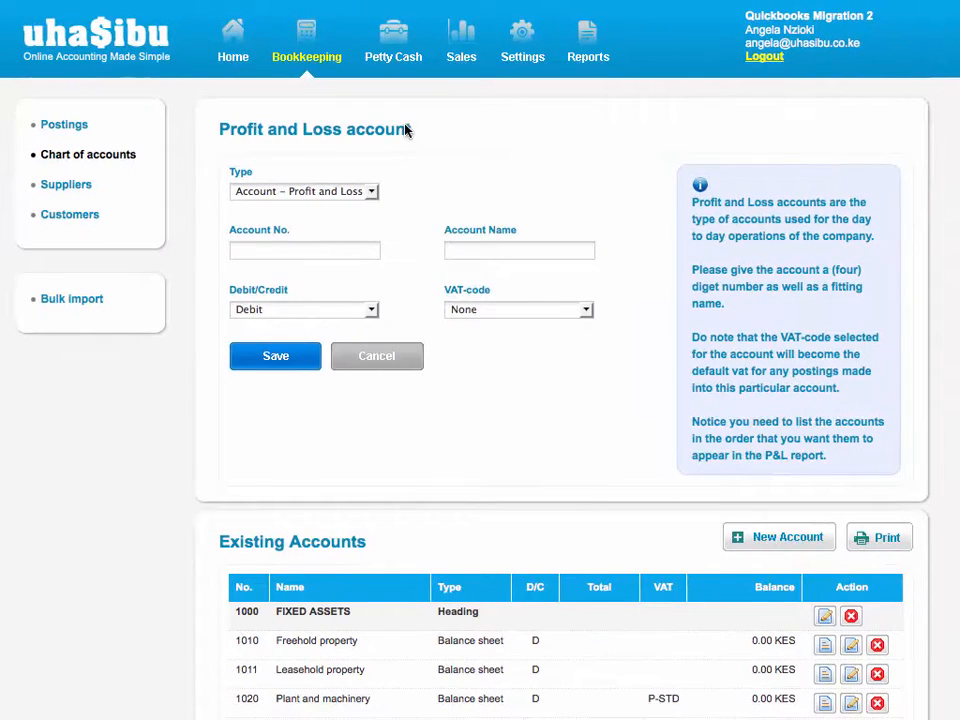
scroll(405, 497, "down", 2)
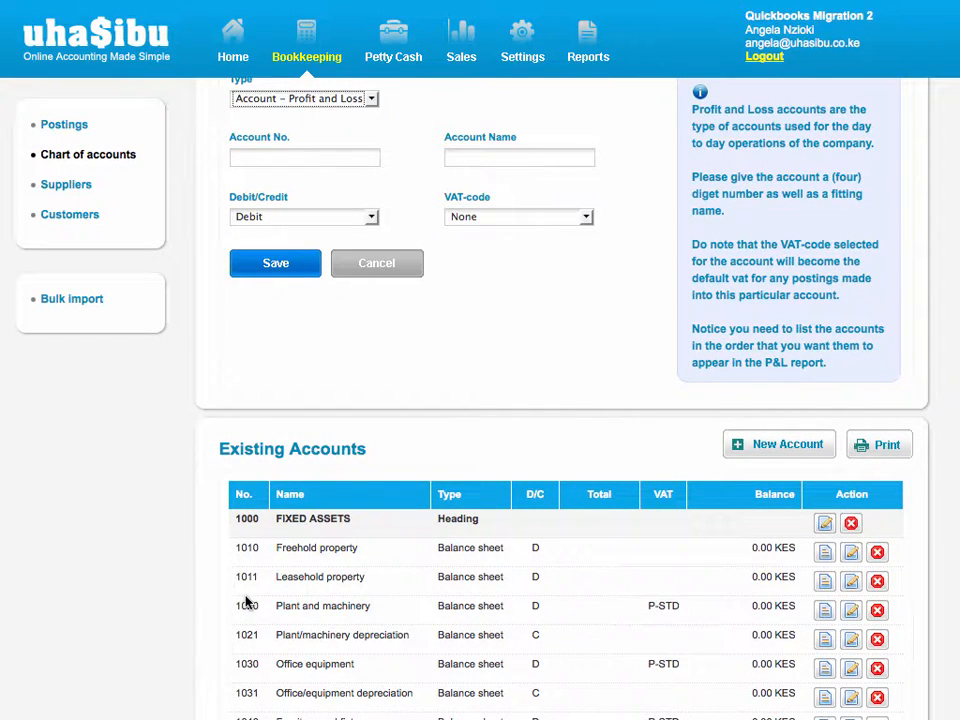
left_click_drag(236, 551, 253, 553)
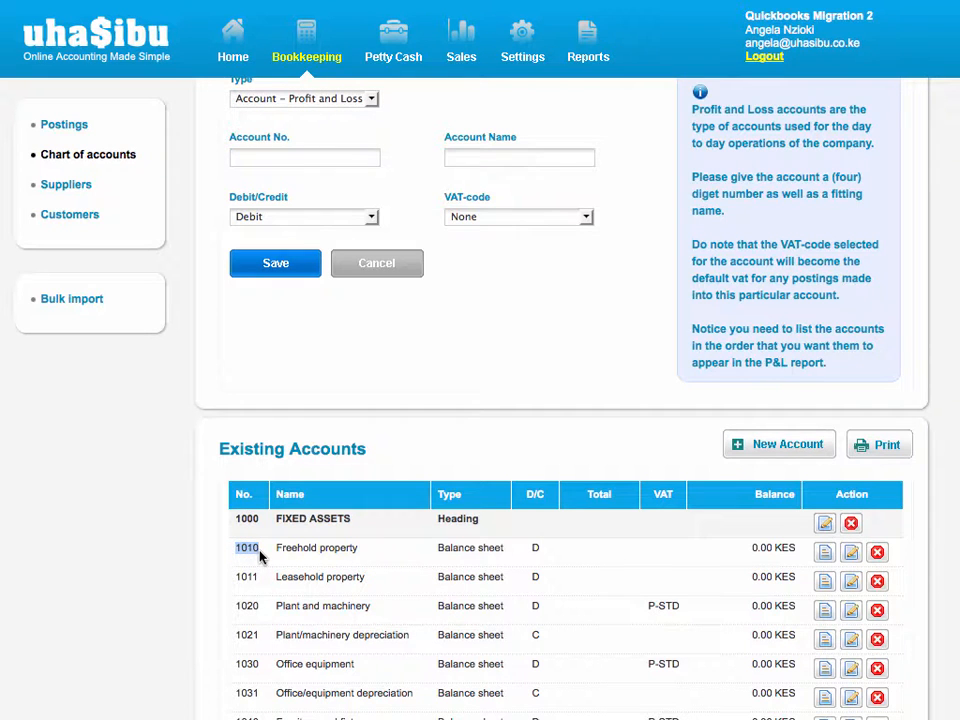
double_click(249, 577)
scroll(252, 593, "up", 2)
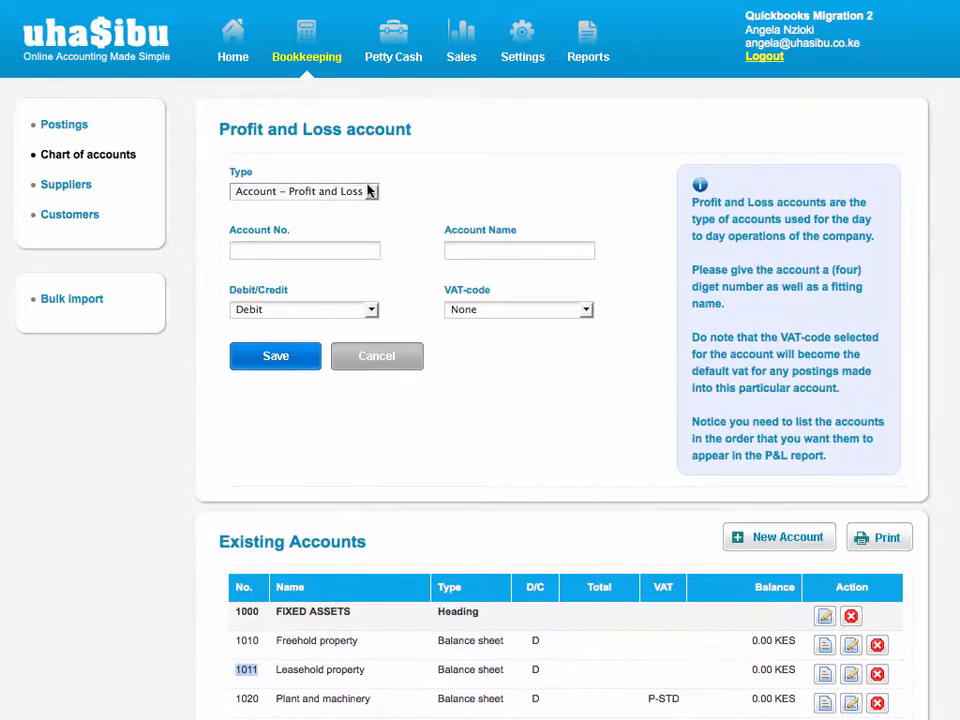
left_click(370, 190)
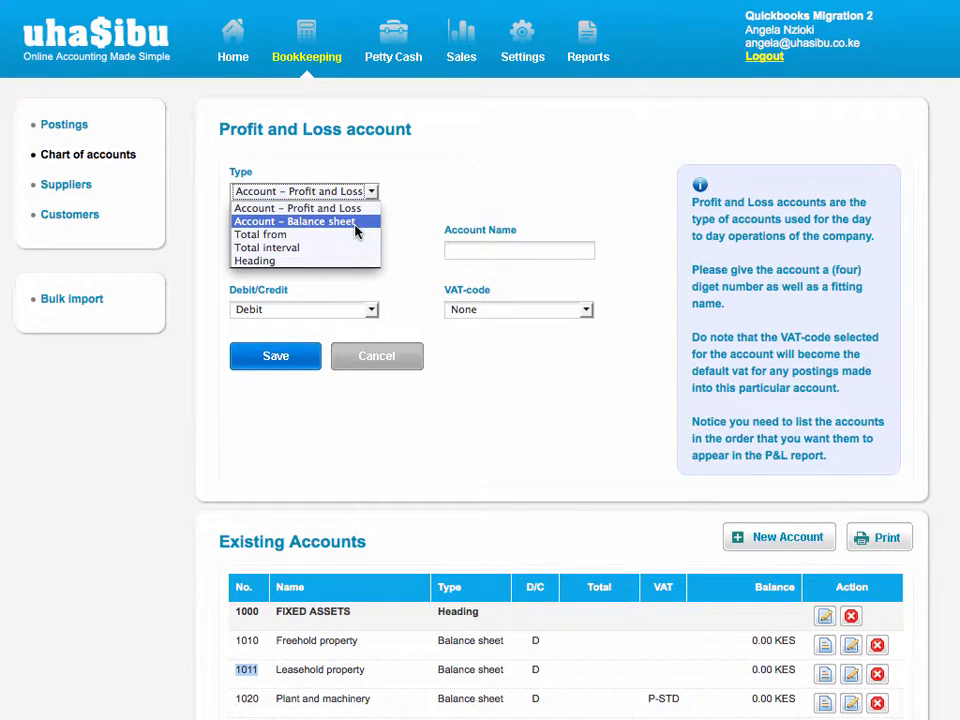
left_click(355, 223)
left_click(330, 250)
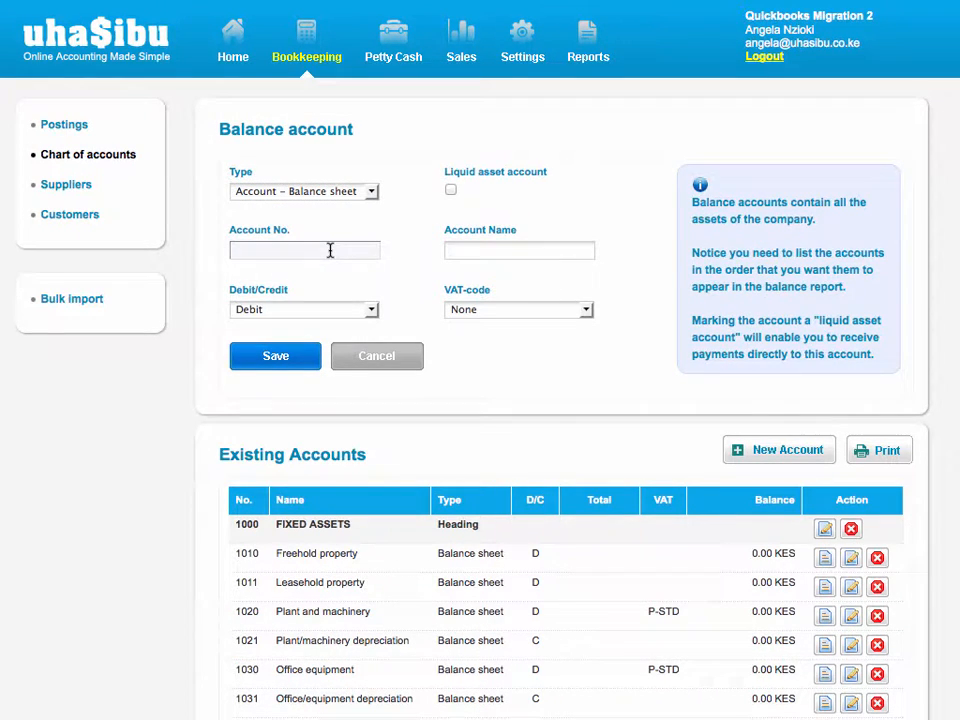
type("1012")
- Name the new account Intangible assets, save it, and check its row in the chart of accounts
left_click(487, 246)
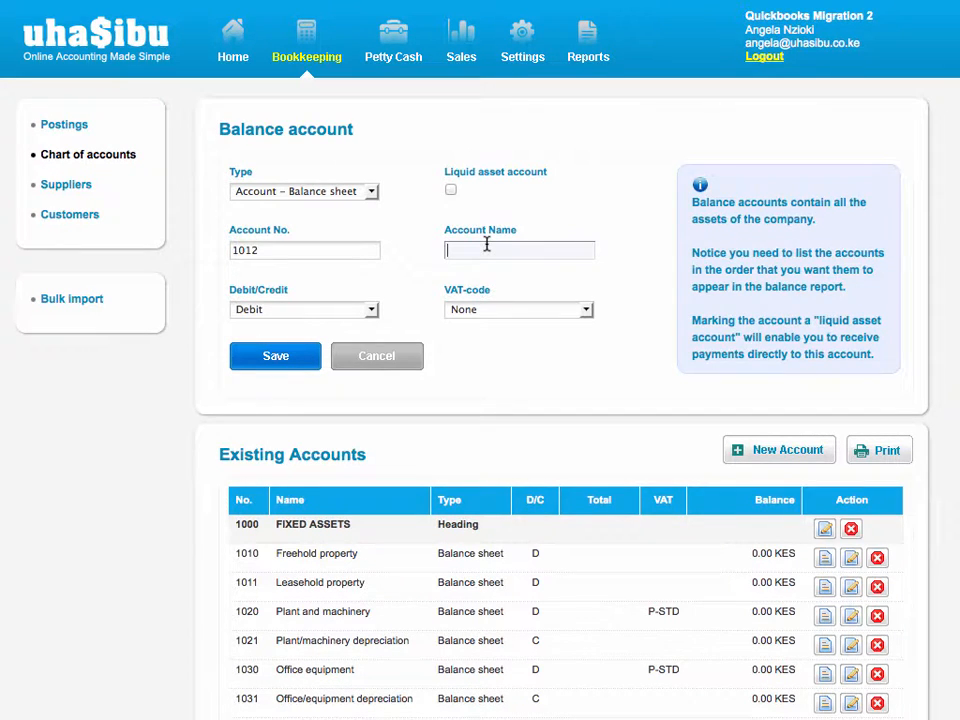
type("In")
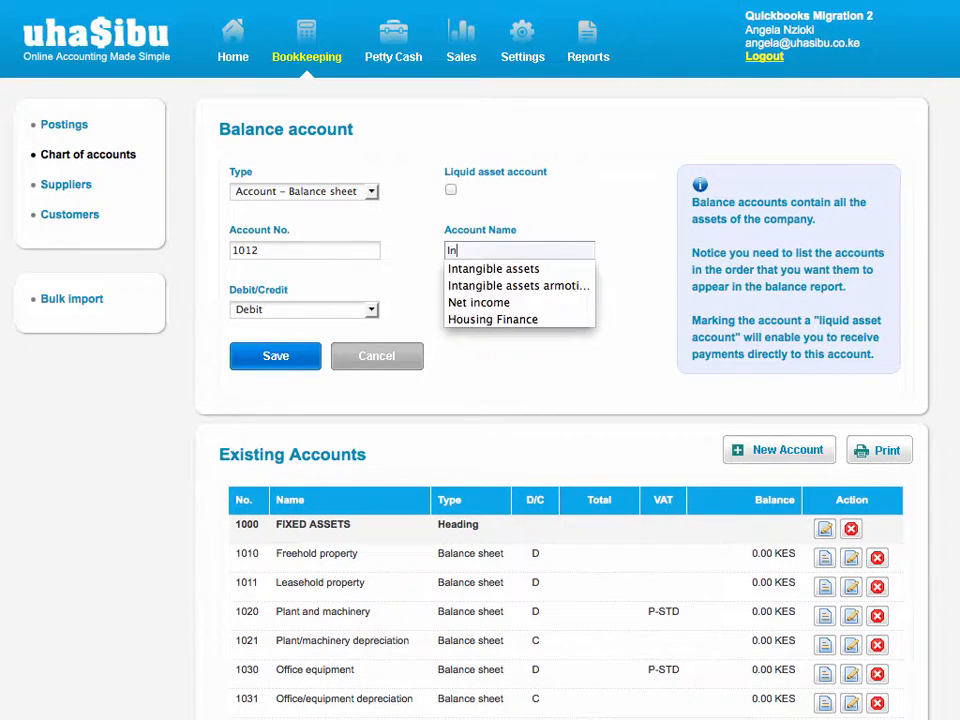
key("Down")
key("Return")
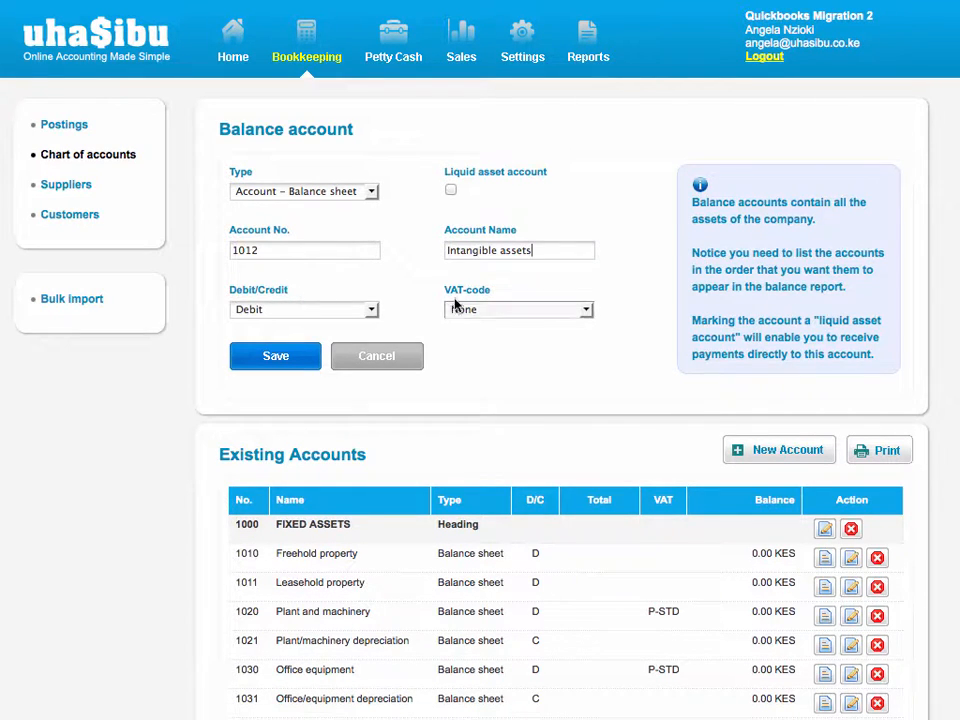
left_click(278, 360)
left_click_drag(237, 284, 636, 289)
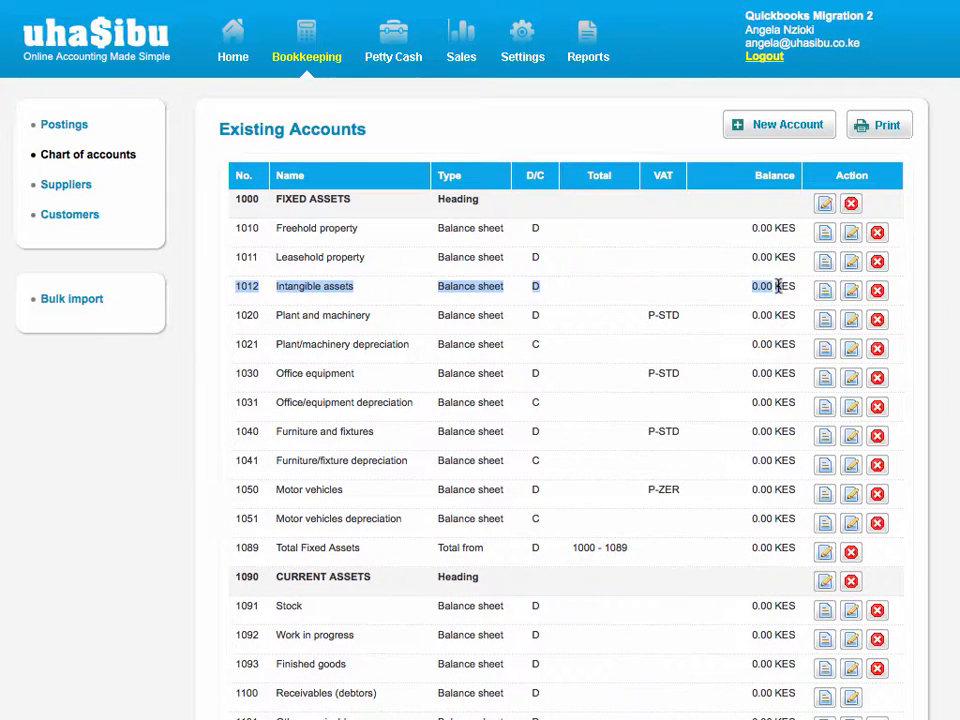
- Check the intangible assets amortisation line in the QuickBooks balance sheet, and start a matching balance sheet account numbered 1013 in Uhasibu
key("ctrl+Right")
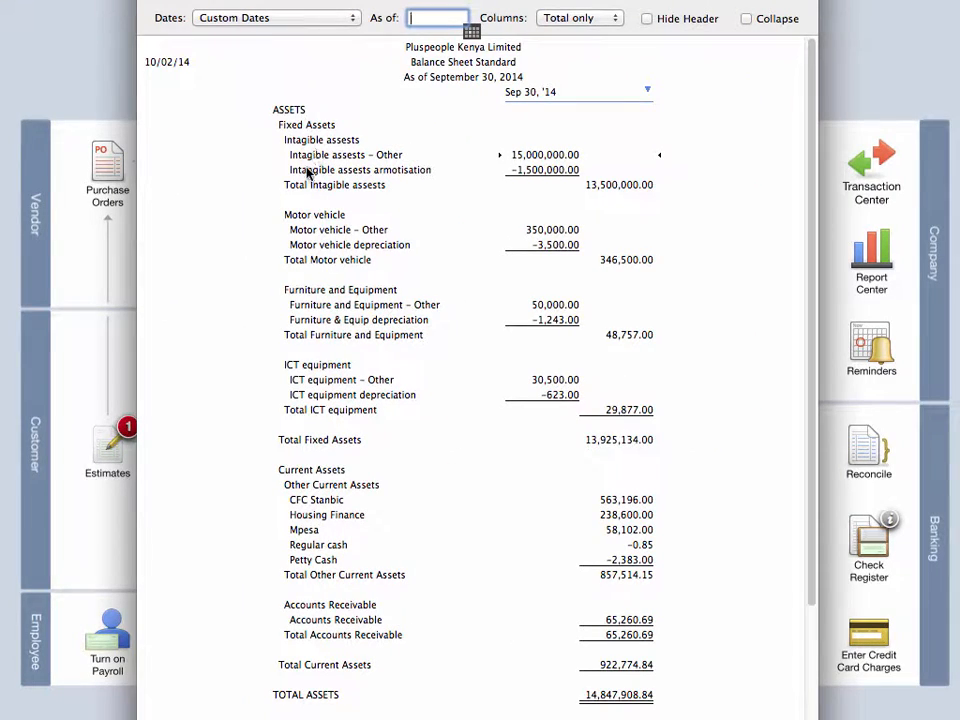
left_click_drag(290, 170, 314, 168)
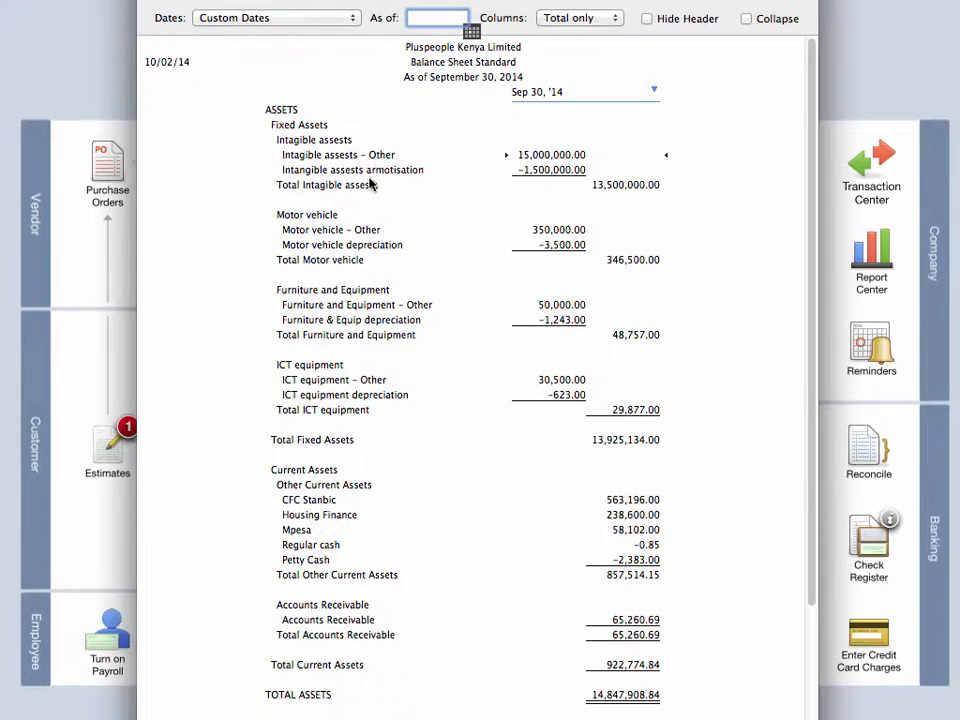
key("ctrl+Left")
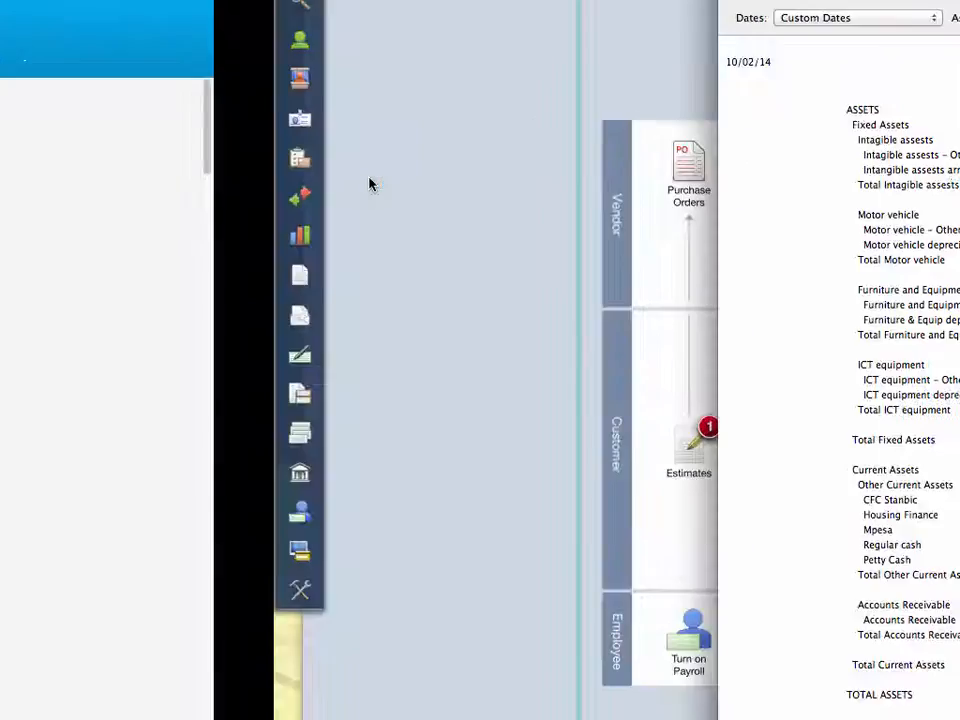
left_click(617, 127)
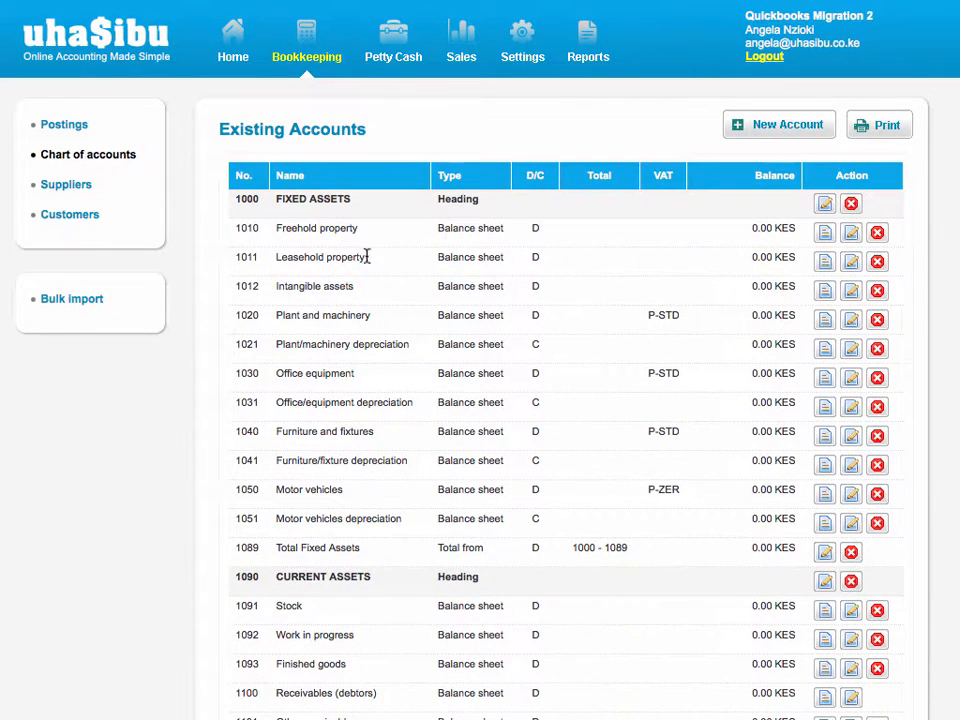
left_click(752, 130)
left_click(304, 191)
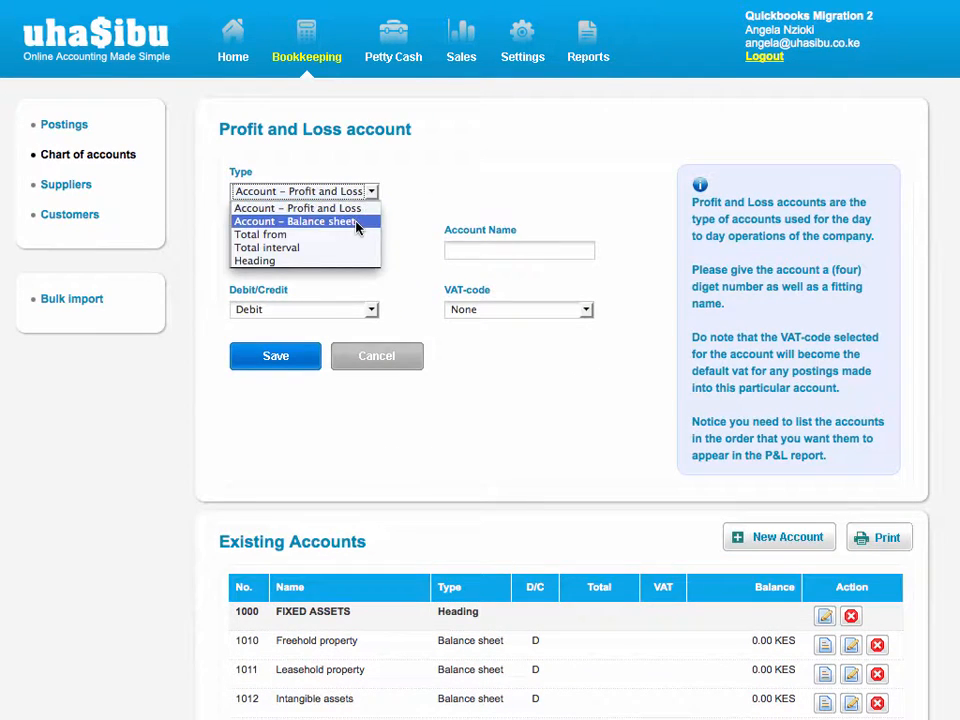
left_click(300, 221)
left_click(317, 247)
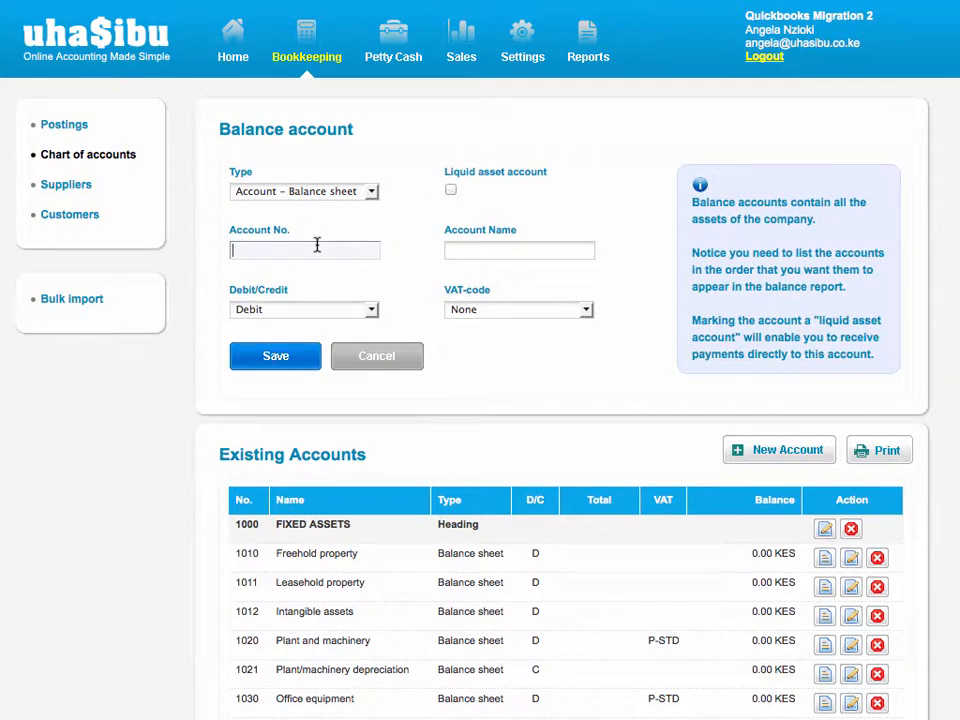
left_click_drag(240, 614, 260, 620)
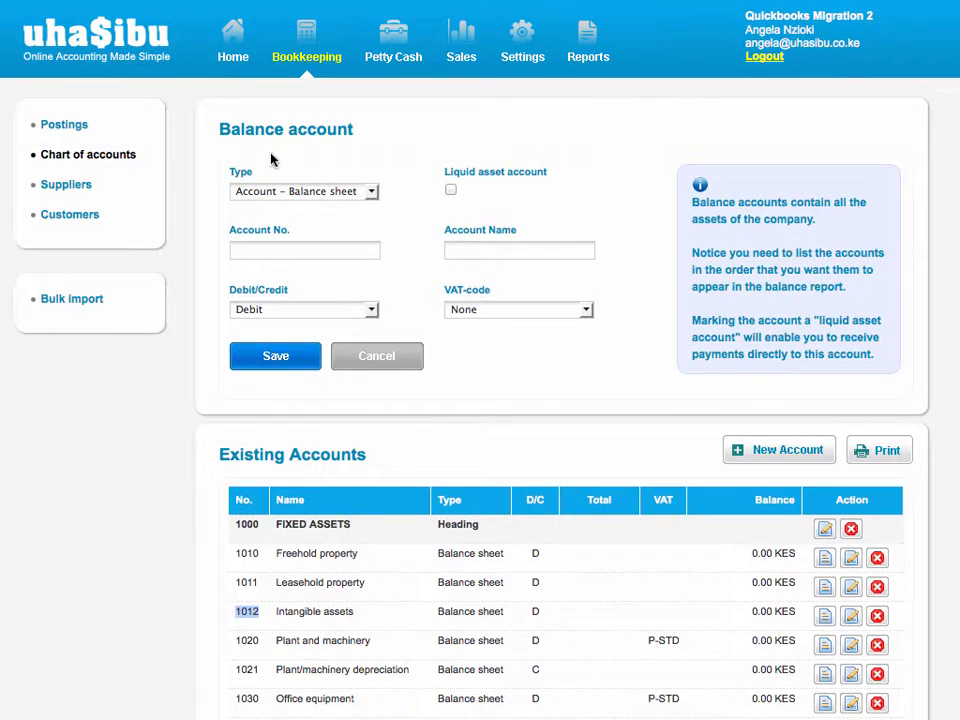
left_click(272, 247)
type("1013")
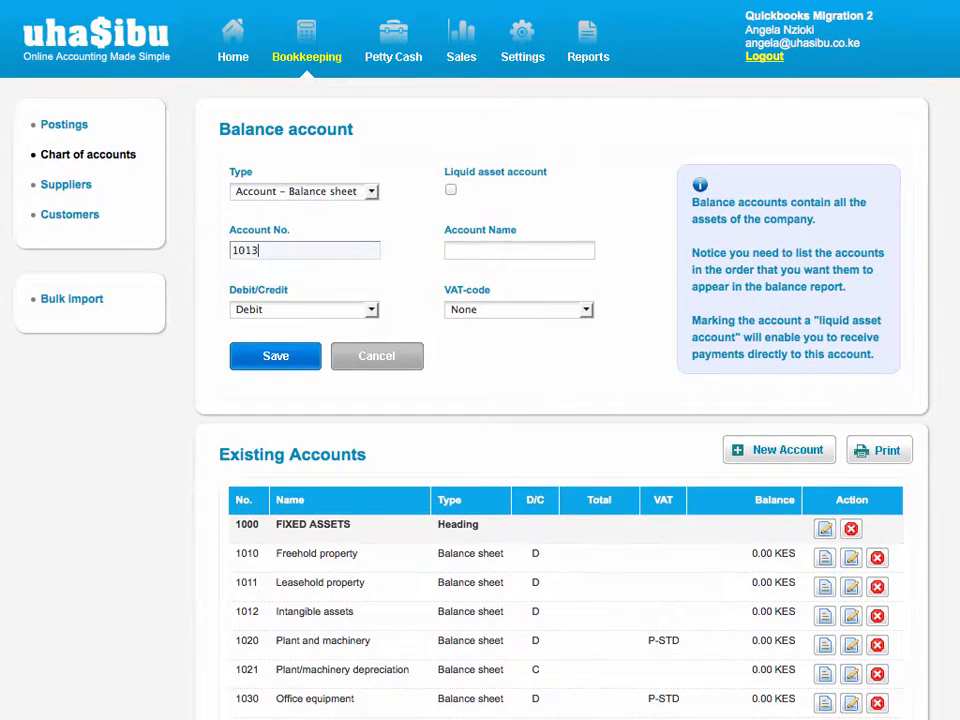
- Name account 1013 Intangible assets armotisation, make it a Credit account, and save it
left_click(492, 247)
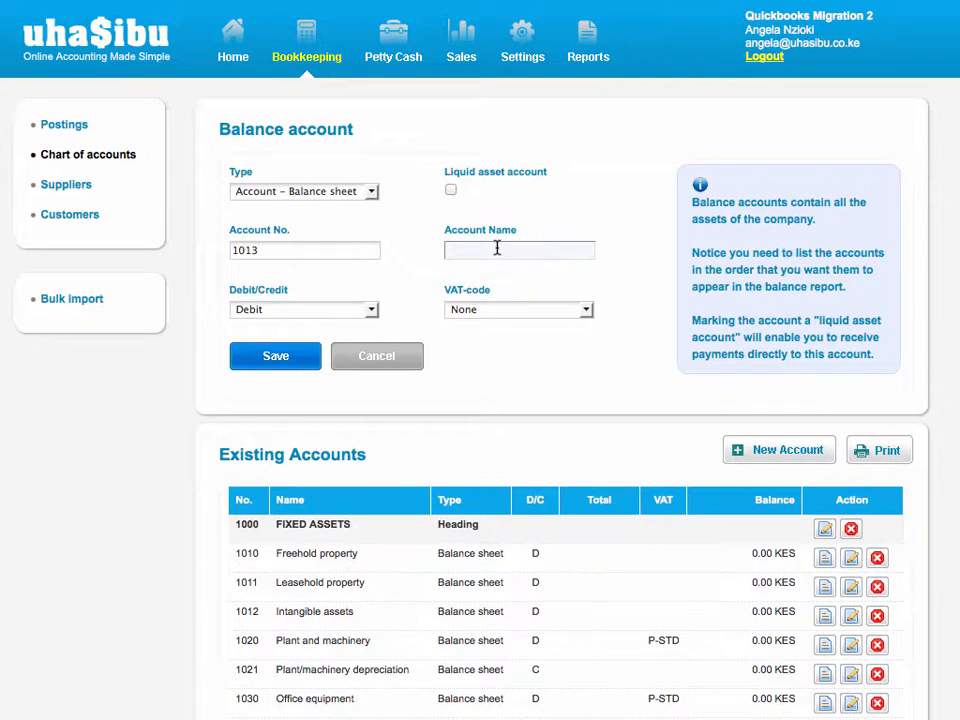
type("In")
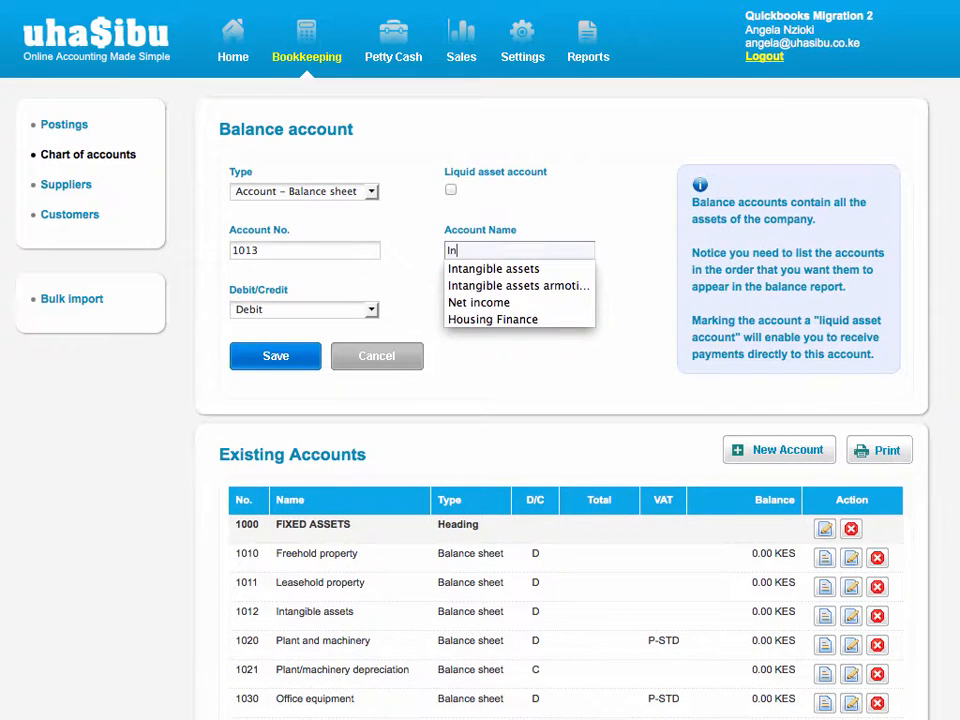
left_click(517, 285)
left_click(313, 312)
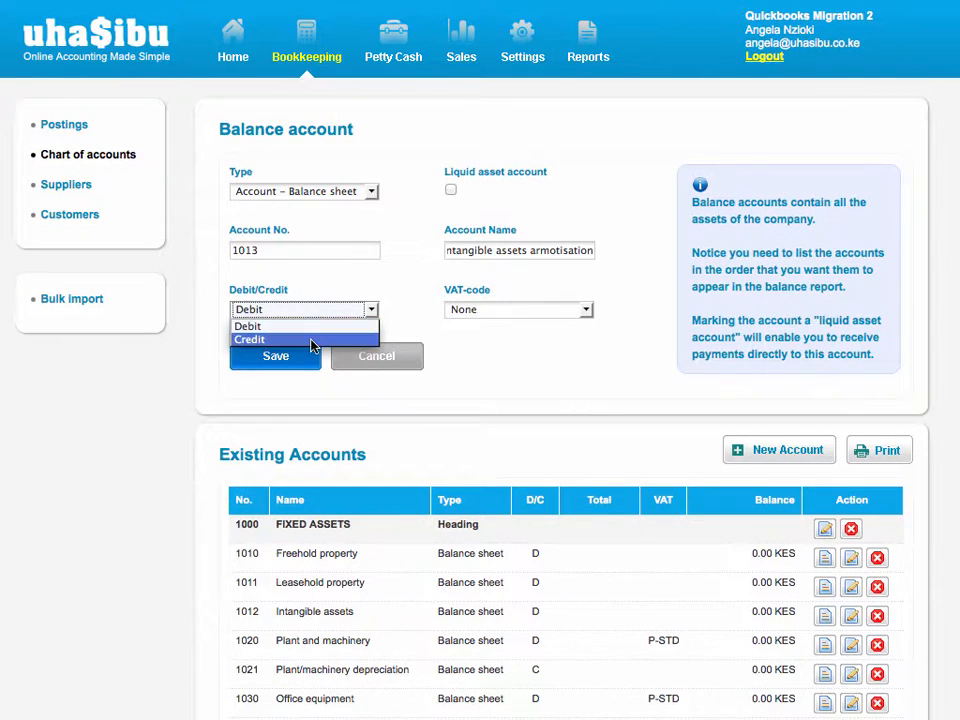
left_click(311, 340)
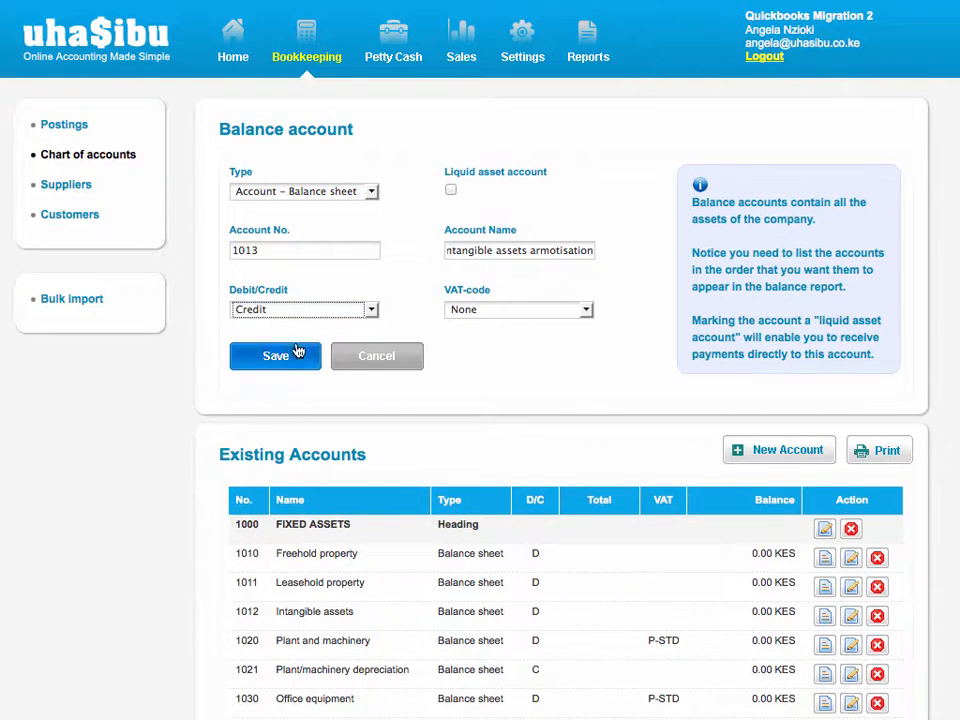
left_click(276, 357)
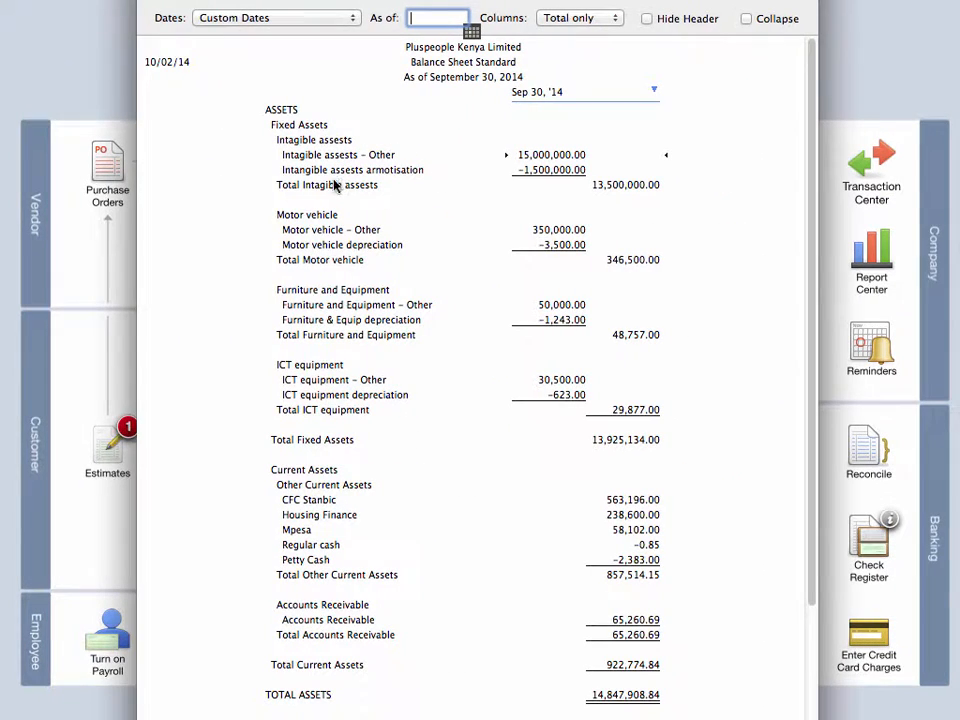
- Compare the motor vehicle and furniture accounts with the QuickBooks balance sheet, and rename account 1040 to Furniture and Equipment
left_click(277, 218)
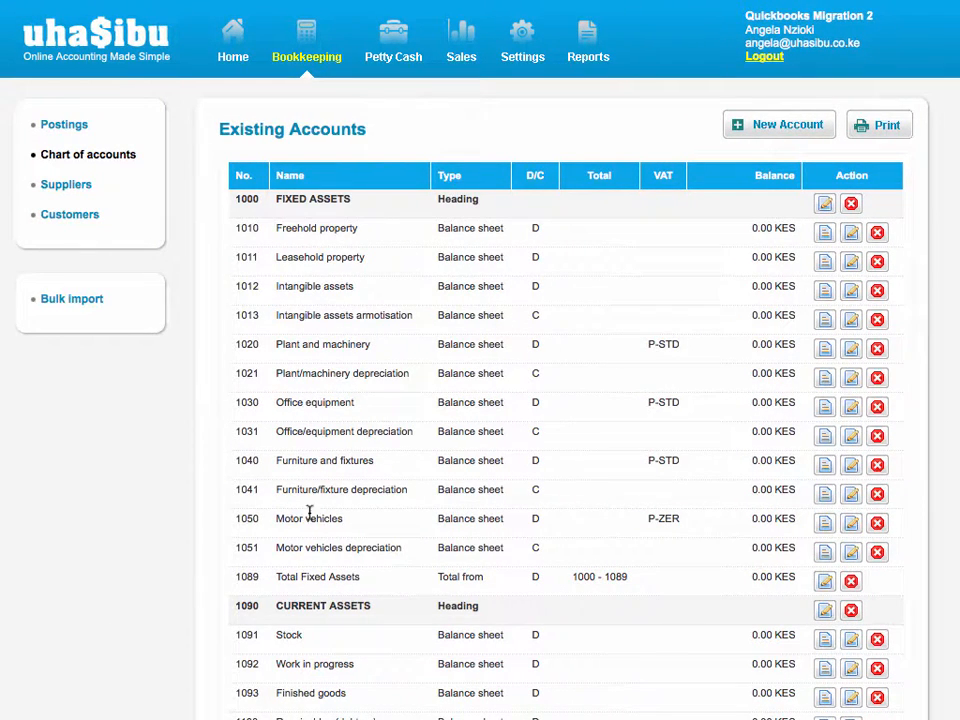
left_click_drag(276, 518, 366, 523)
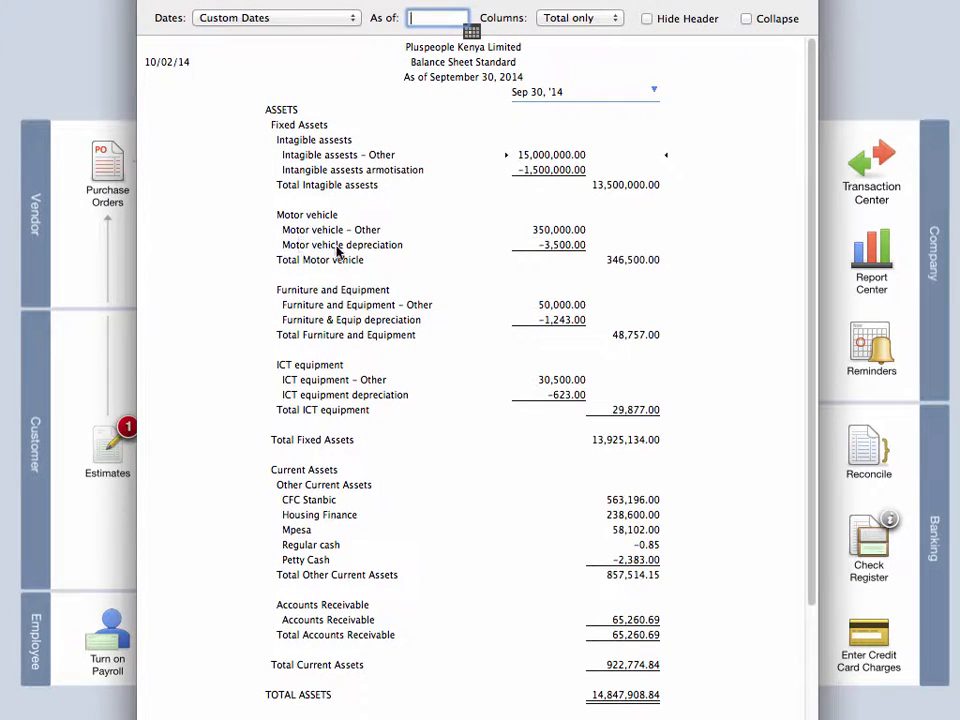
left_click_drag(280, 317, 311, 307)
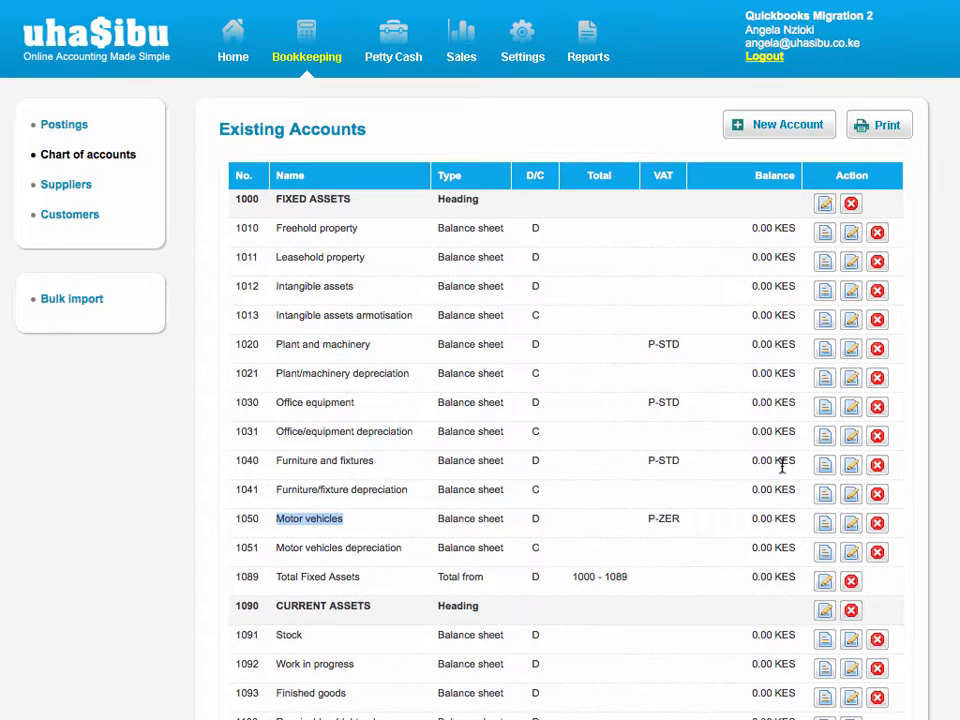
left_click(850, 467)
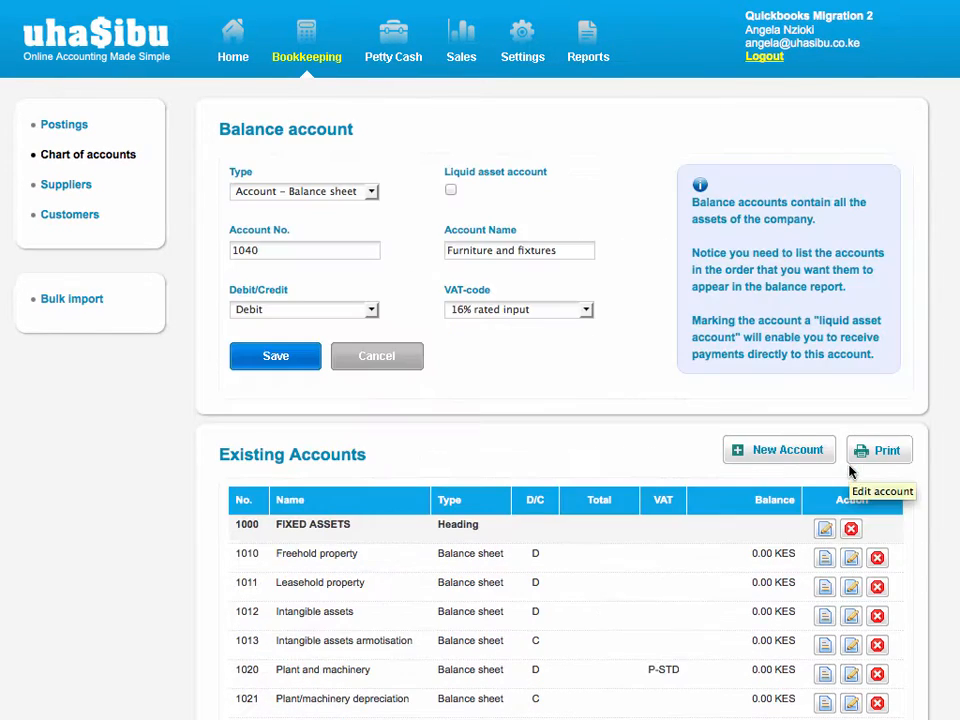
double_click(545, 251)
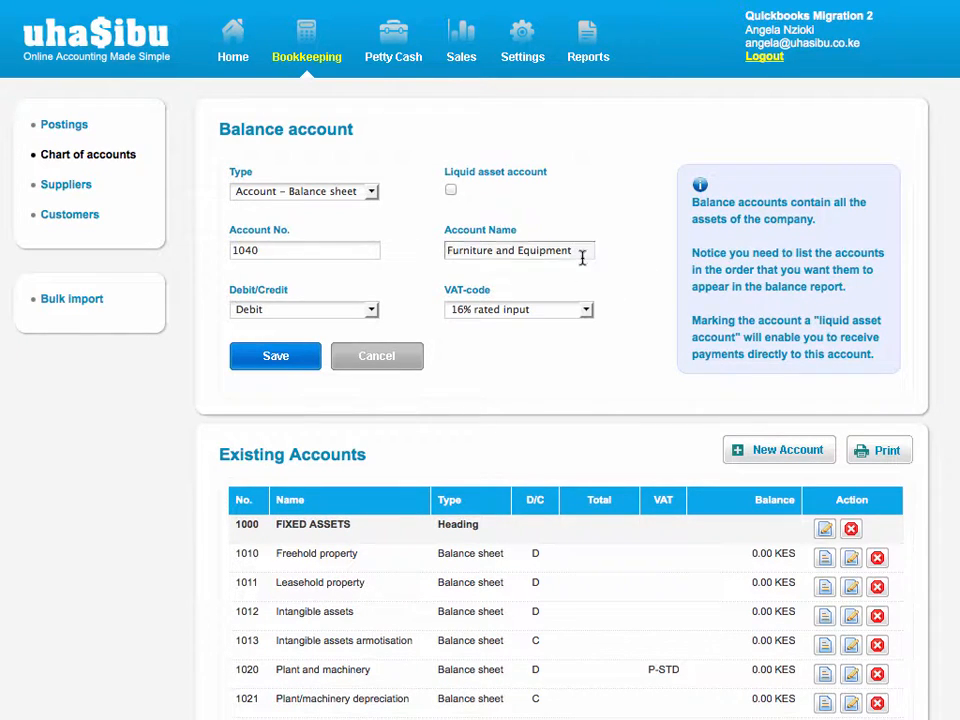
left_click(270, 360)
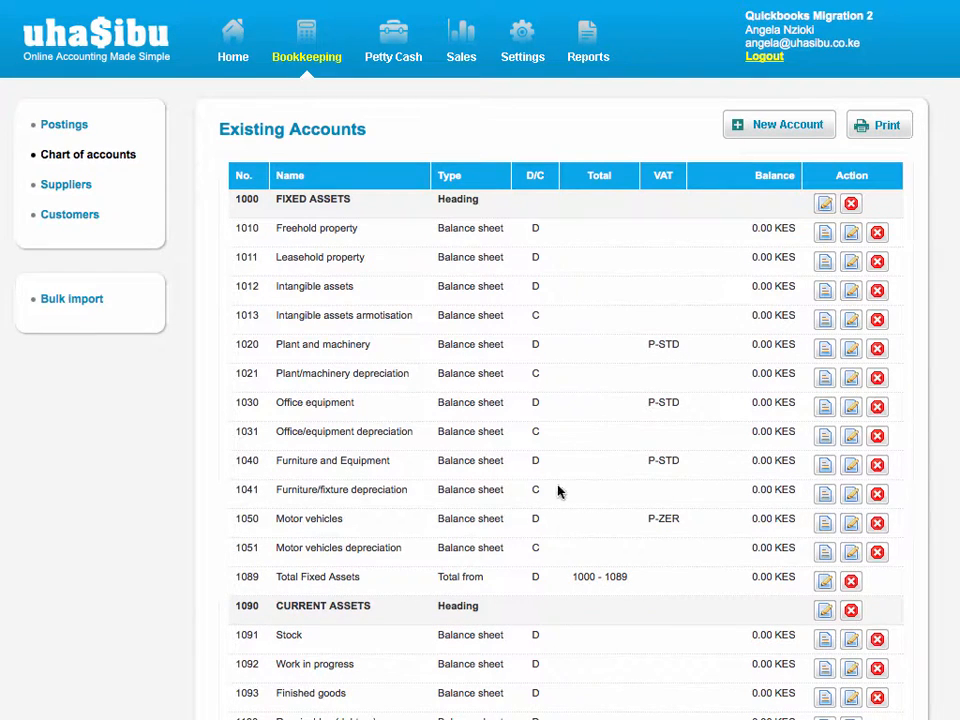
- Rename account 1041 to Furniture/equipment depreciation and save the change
left_click(852, 497)
double_click(501, 253)
type("e/equipment depreciation")
key("Down")
key("Return")
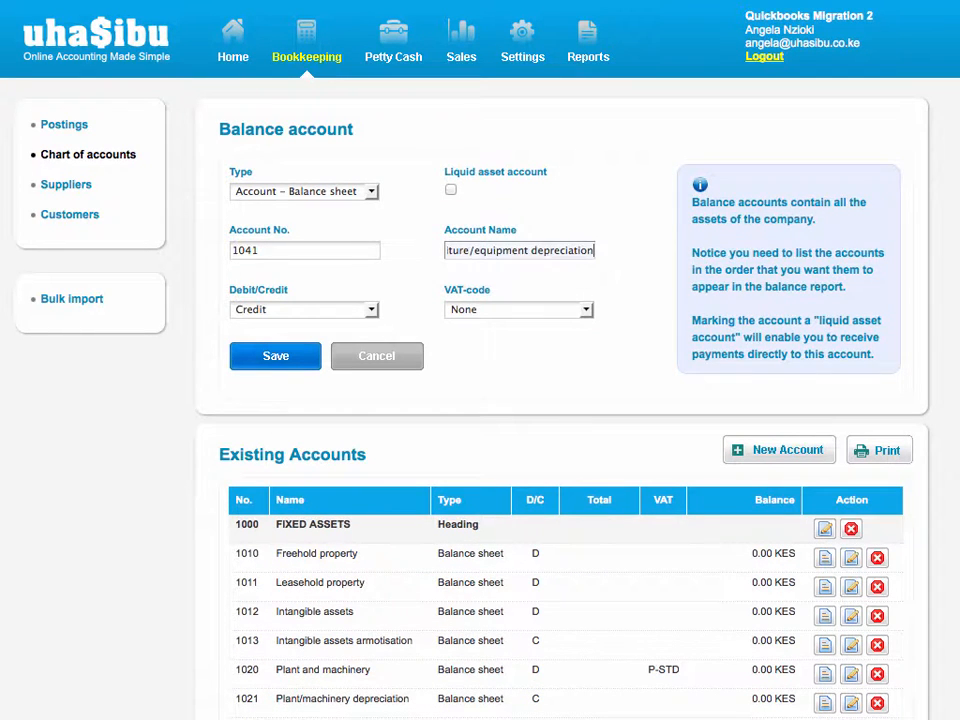
left_click(286, 357)
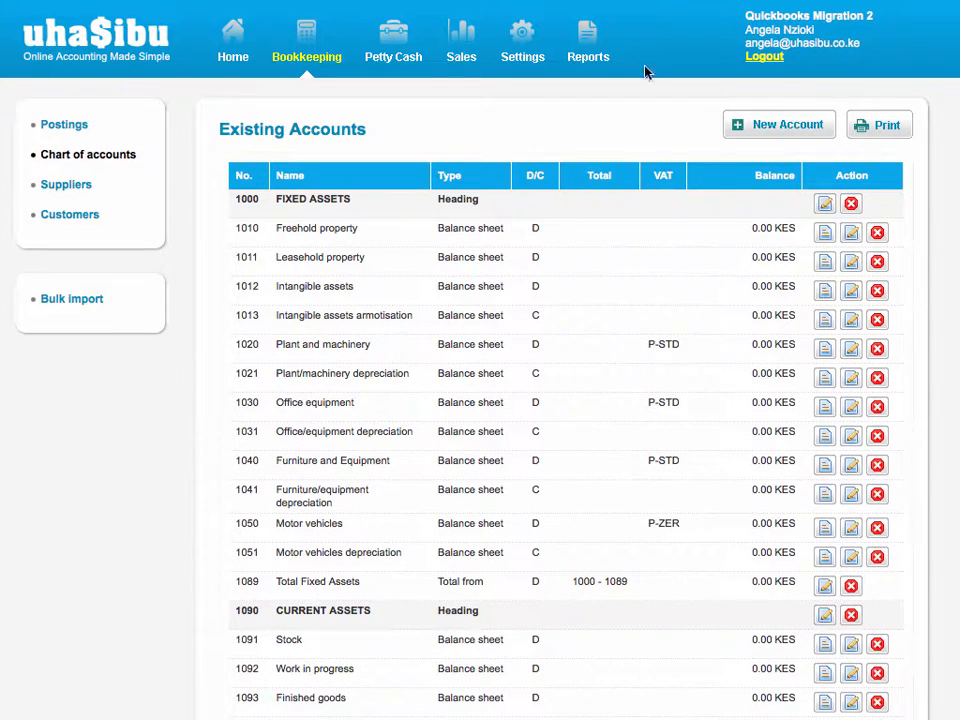
- Create a Profit and Loss account numbered 9999, named Transfer Account, and save it
left_click(752, 133)
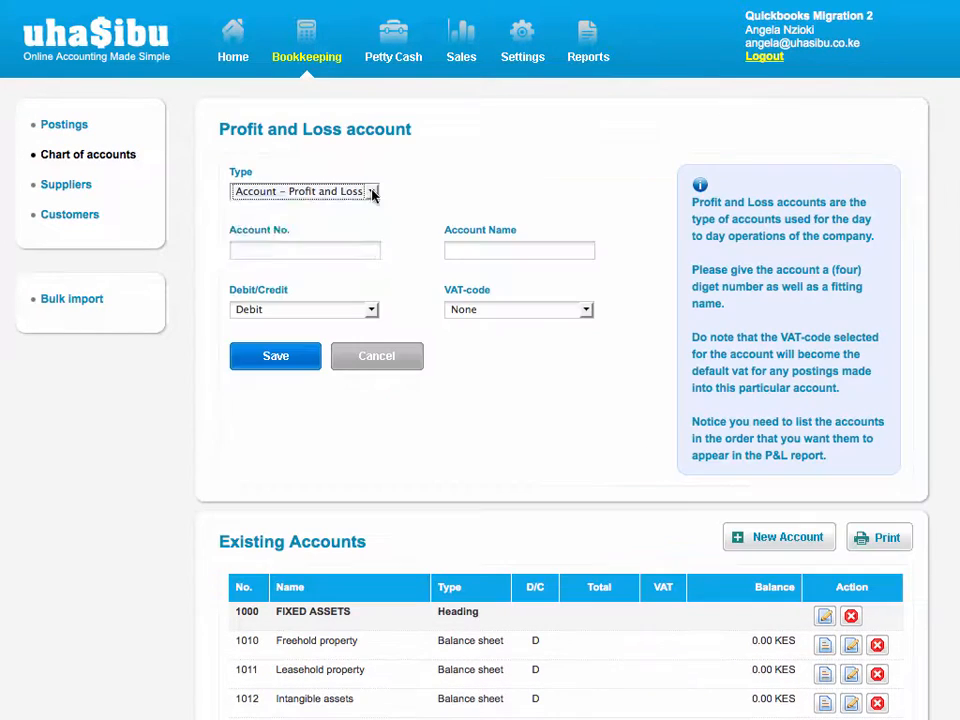
left_click(371, 192)
left_click(371, 192)
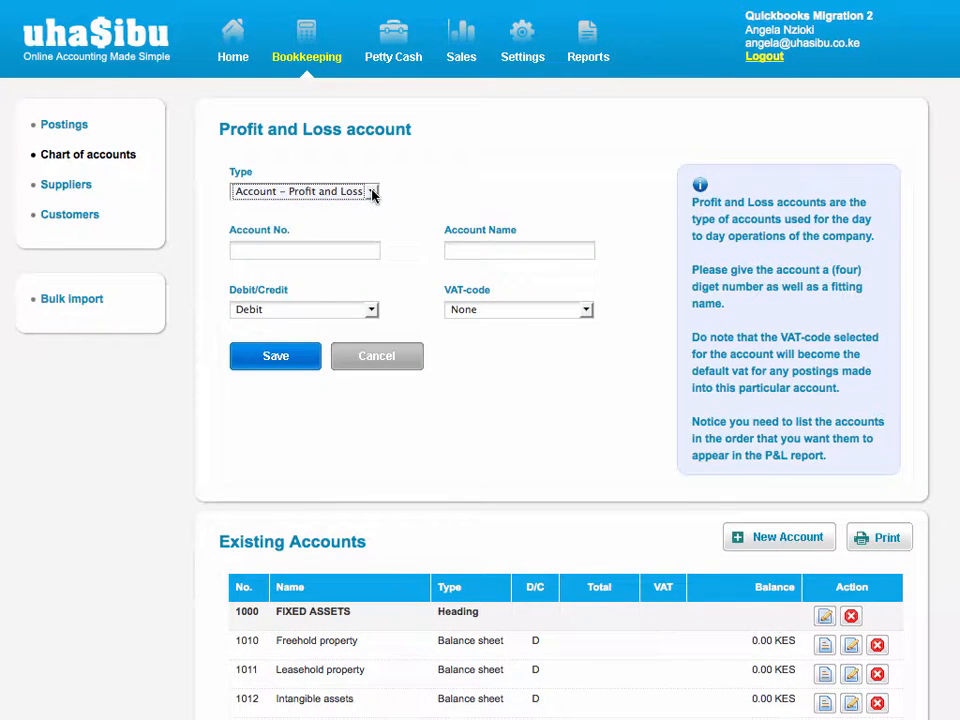
left_click(317, 251)
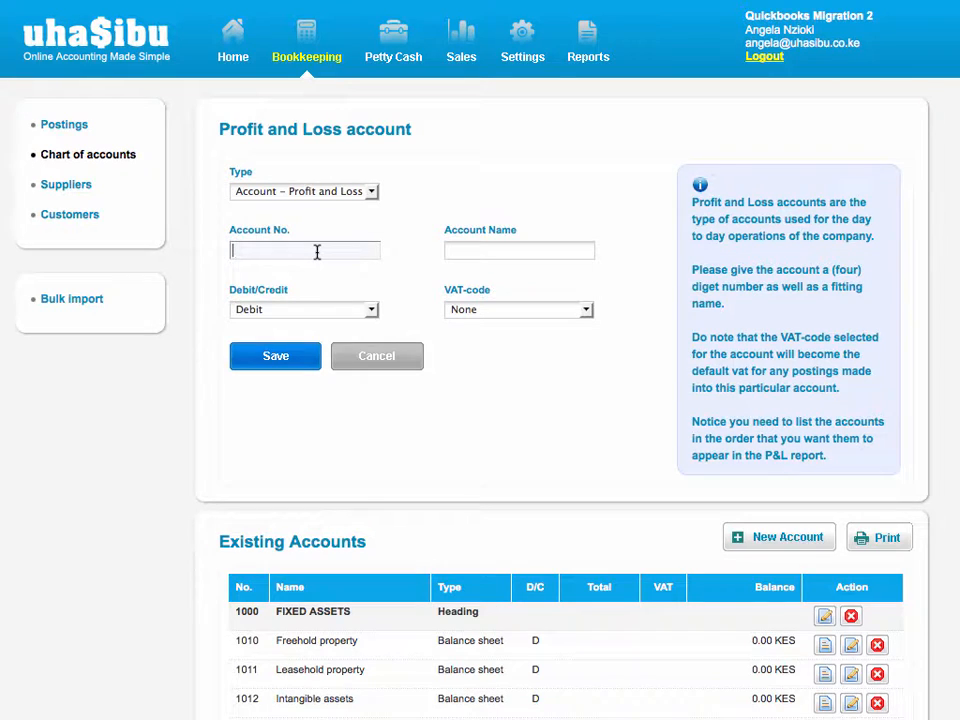
type("999")
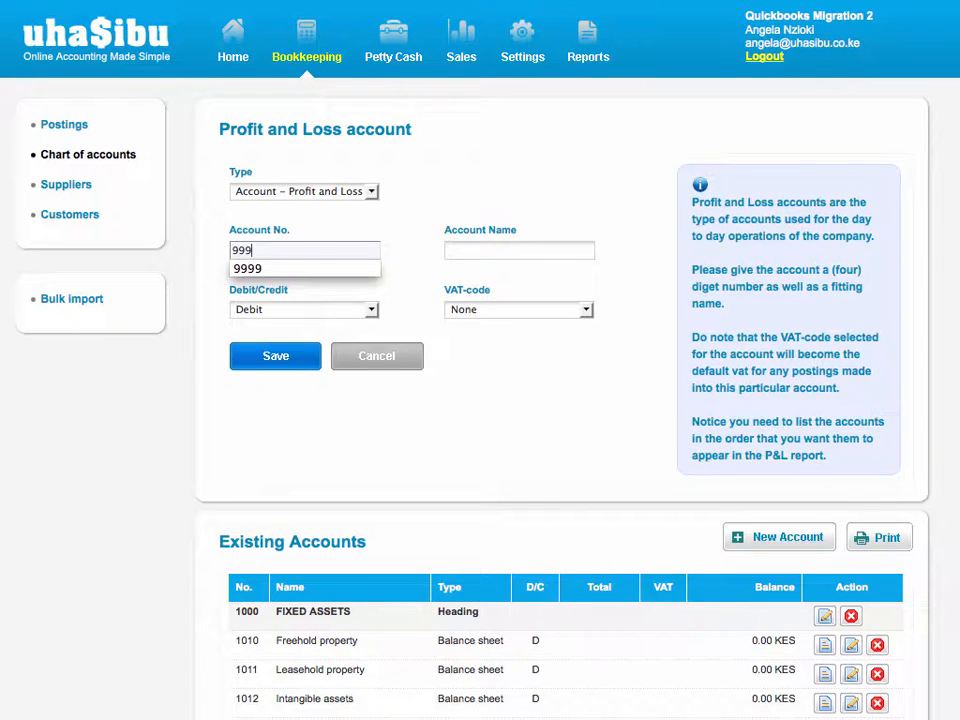
left_click(336, 268)
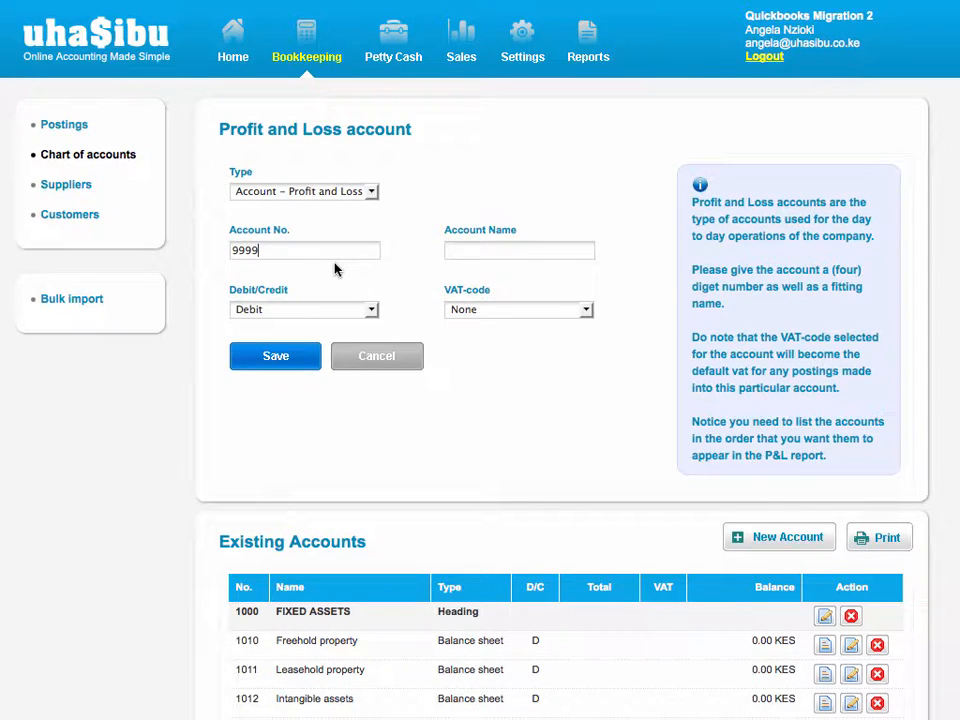
left_click(481, 242)
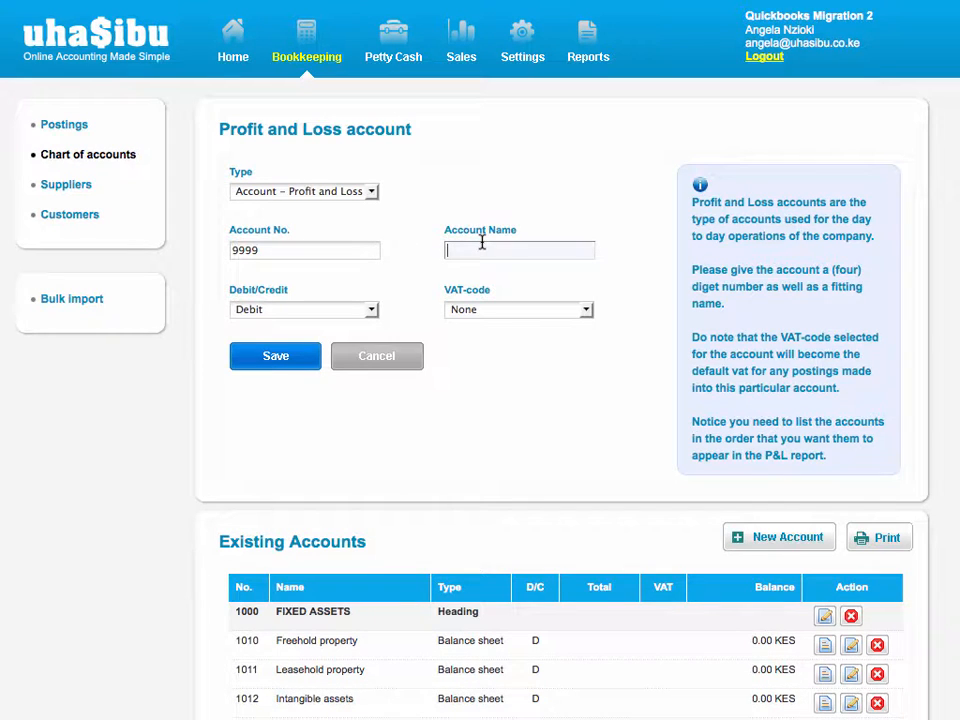
type("t")
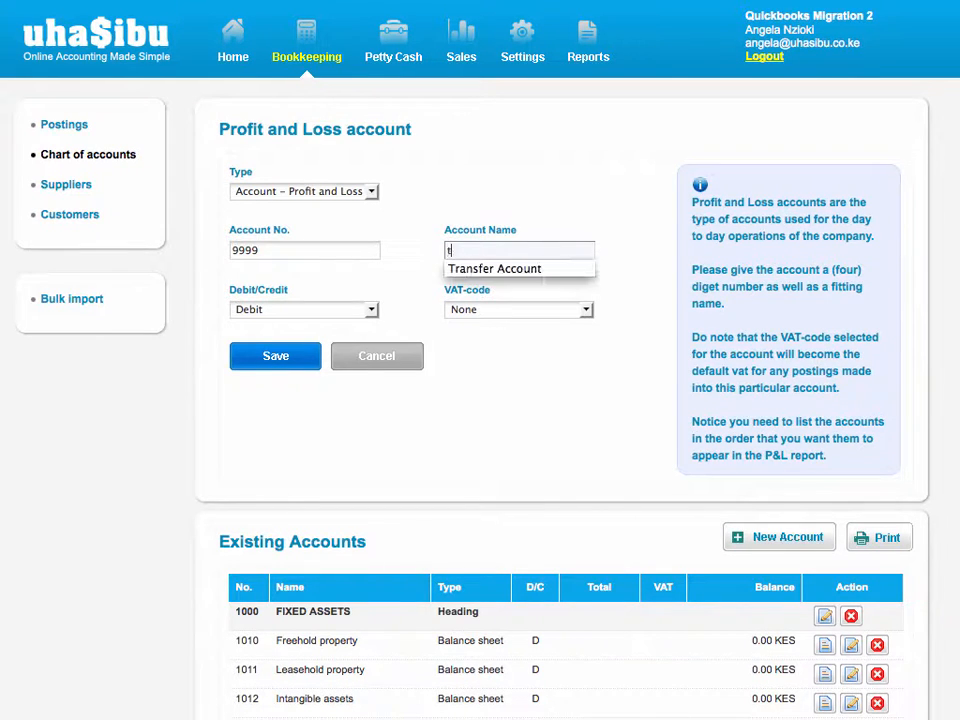
left_click(500, 268)
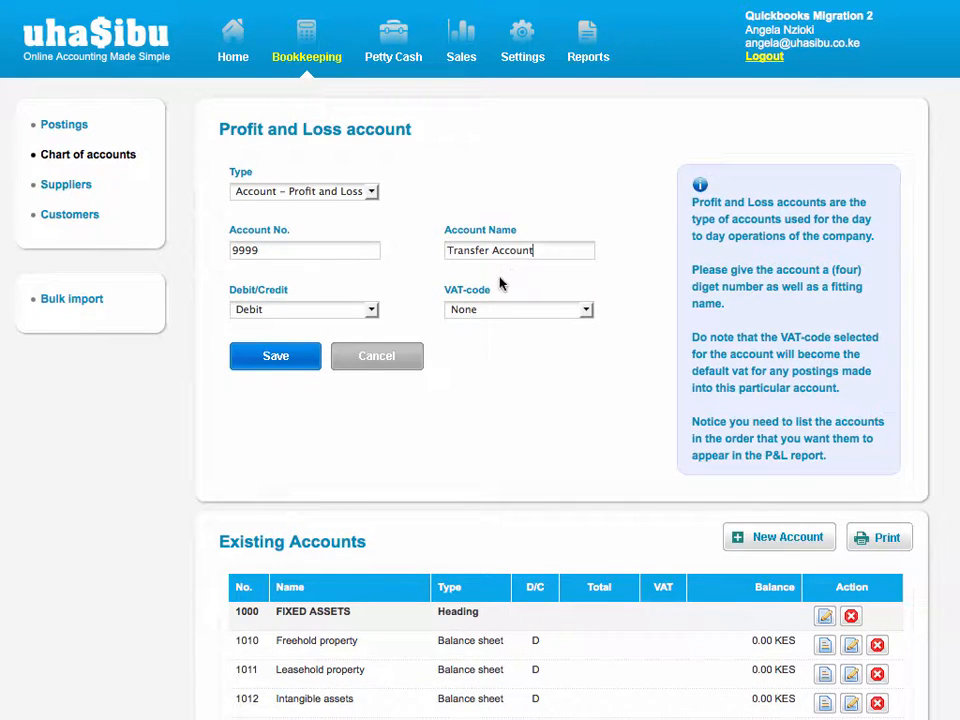
left_click(278, 358)
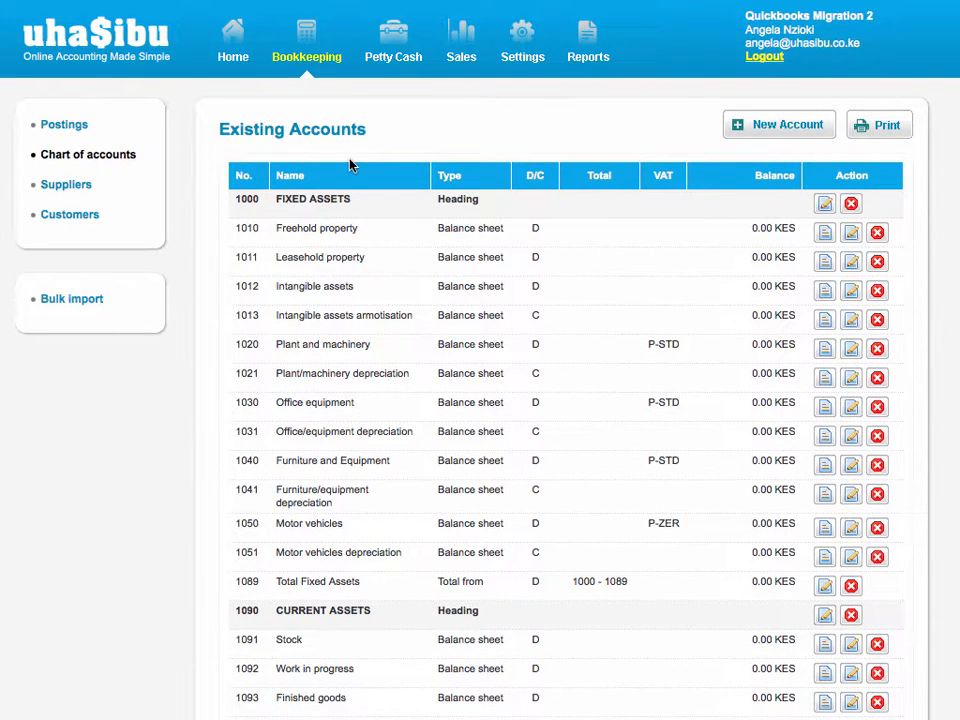
- Open the bulk import template uhasibu_import_example.xls from Uhasibu in LibreOffice, and read the notes on its Type, Main account and Contra account columns
left_click(84, 300)
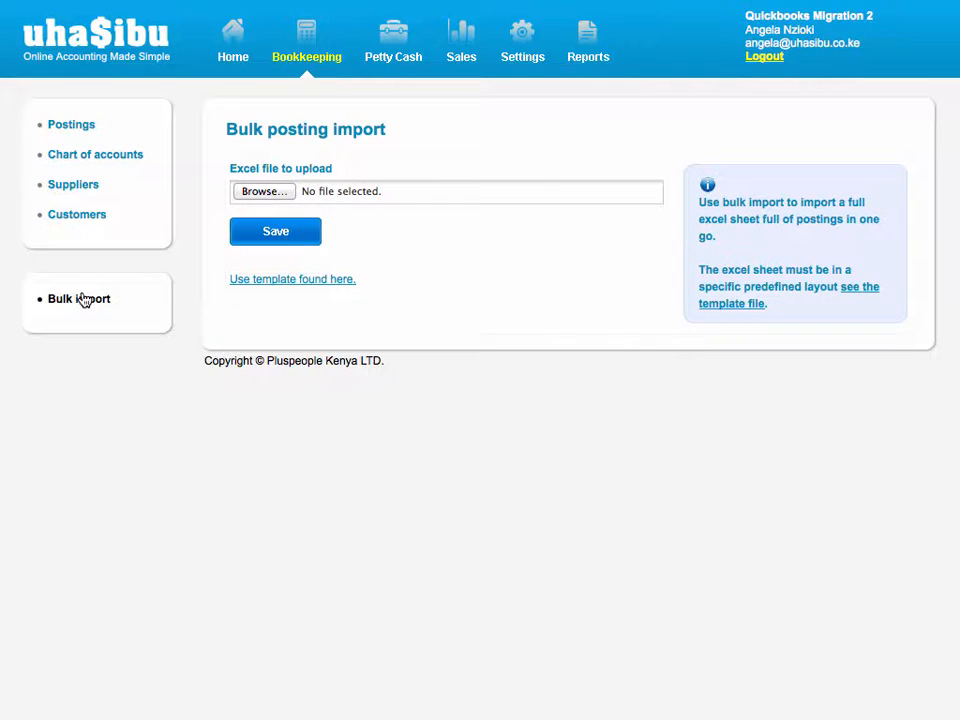
left_click(302, 281)
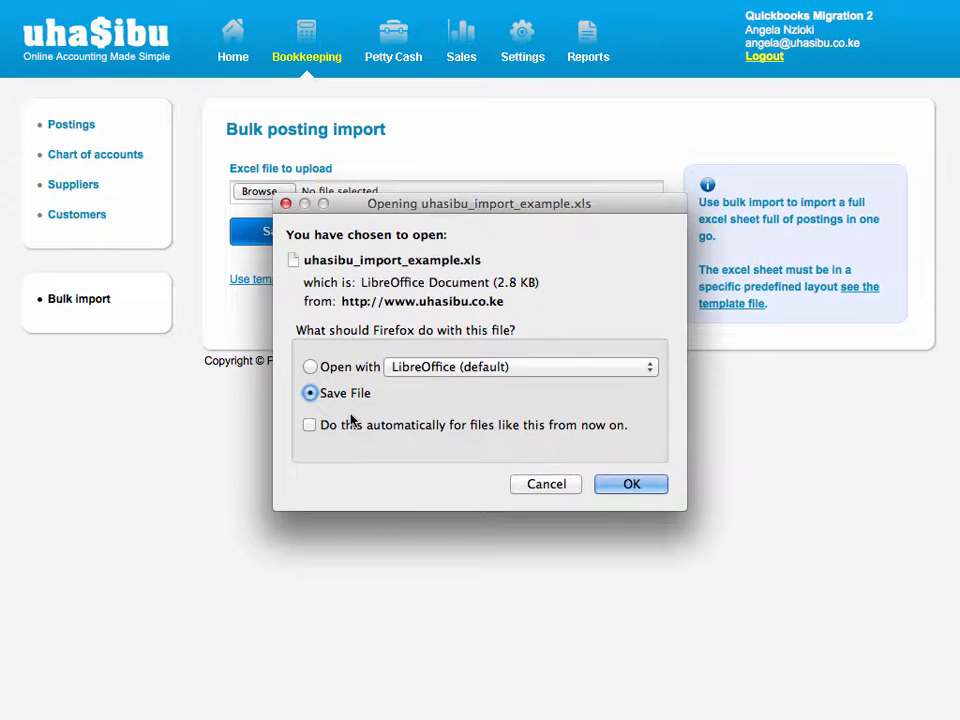
key("Return")
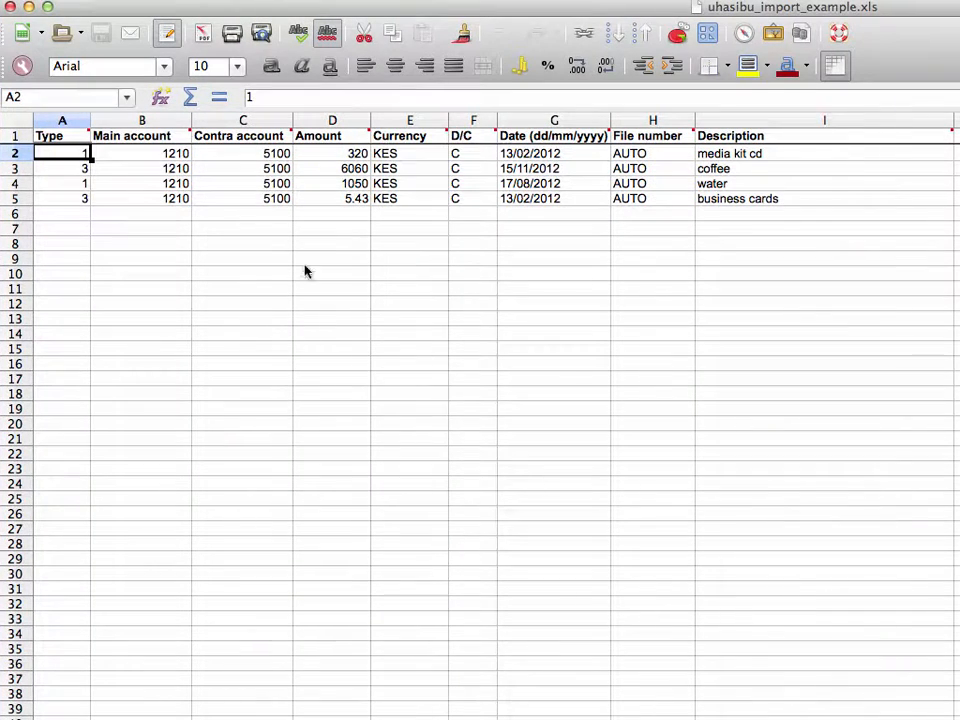
mouse_move(88, 142)
mouse_move(178, 136)
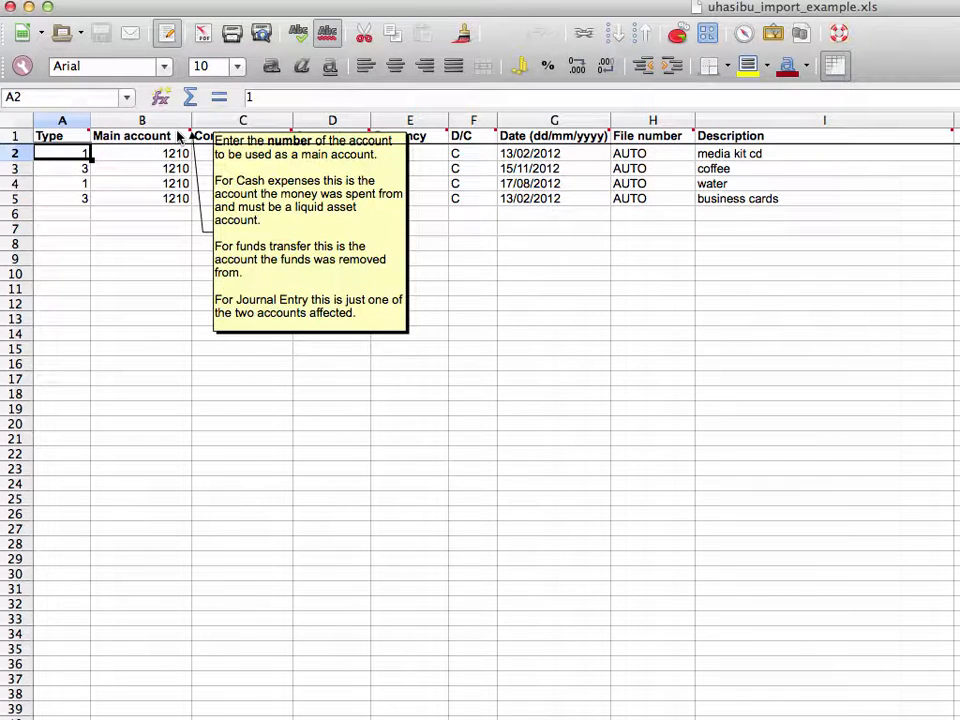
mouse_move(229, 137)
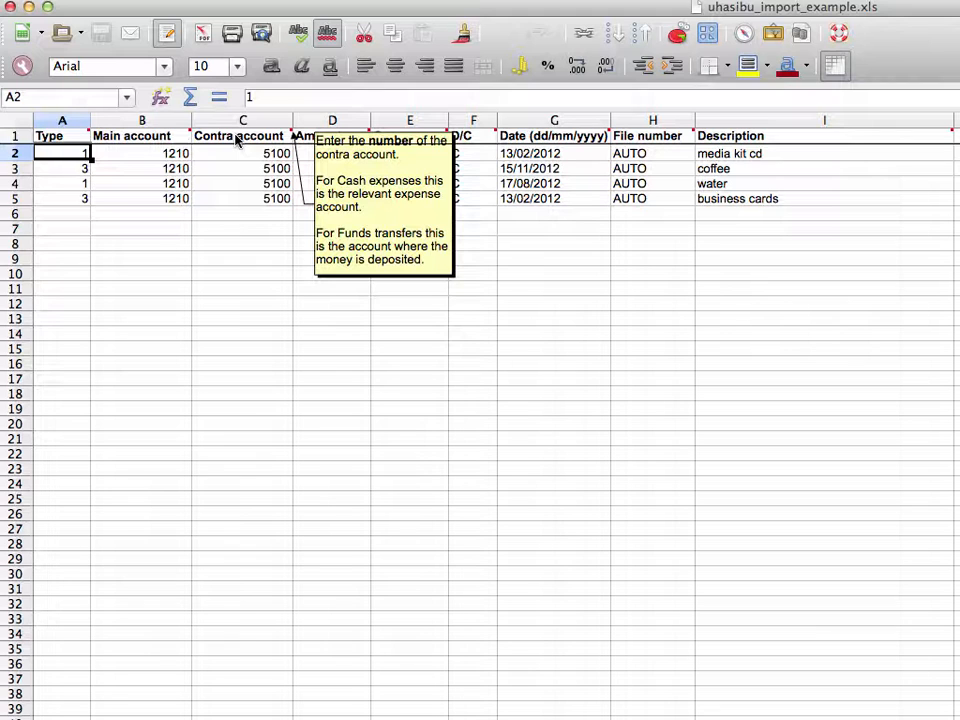
mouse_move(335, 143)
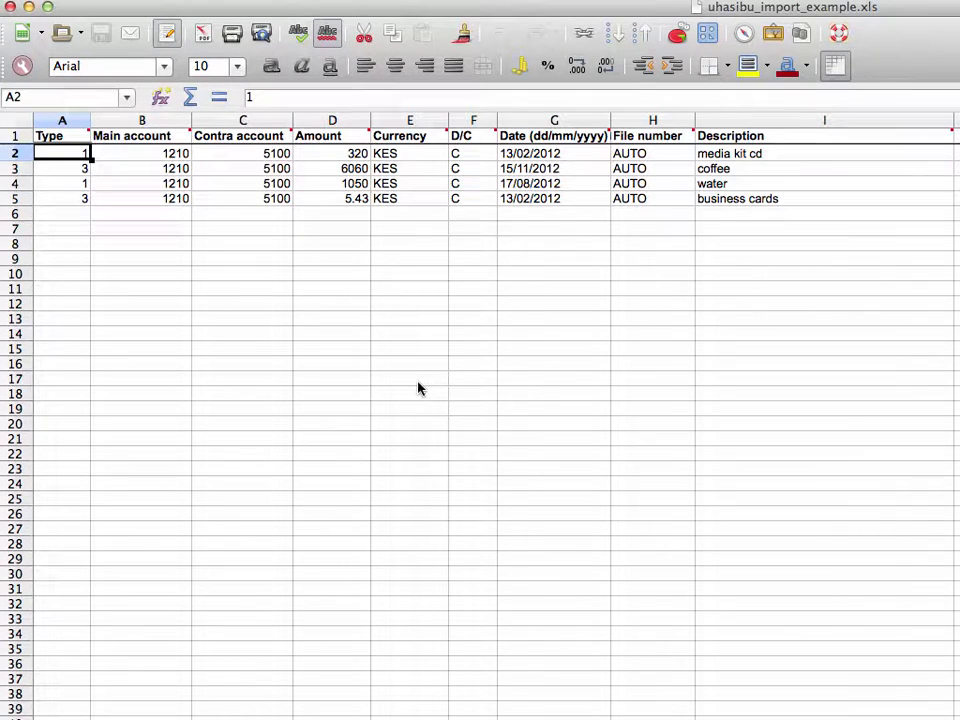
- Enter 30/09/21014 as the date in the first two postings and fill it down the Date column to row 38
left_click(550, 154)
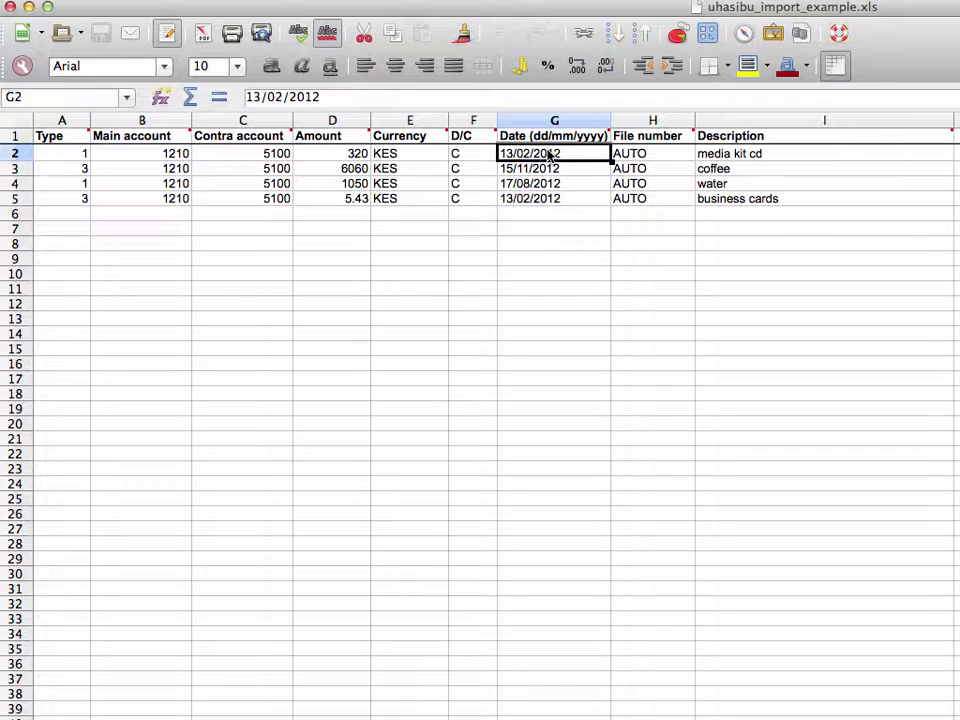
double_click(549, 156)
type("30")
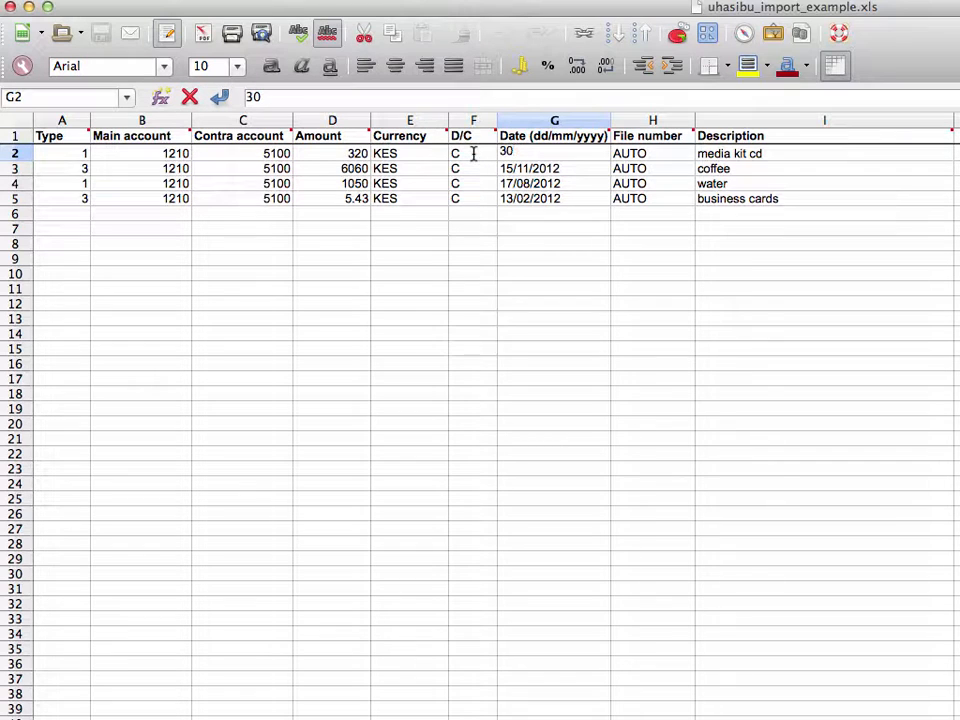
type("/09/2014")
left_click(548, 170)
double_click(548, 170)
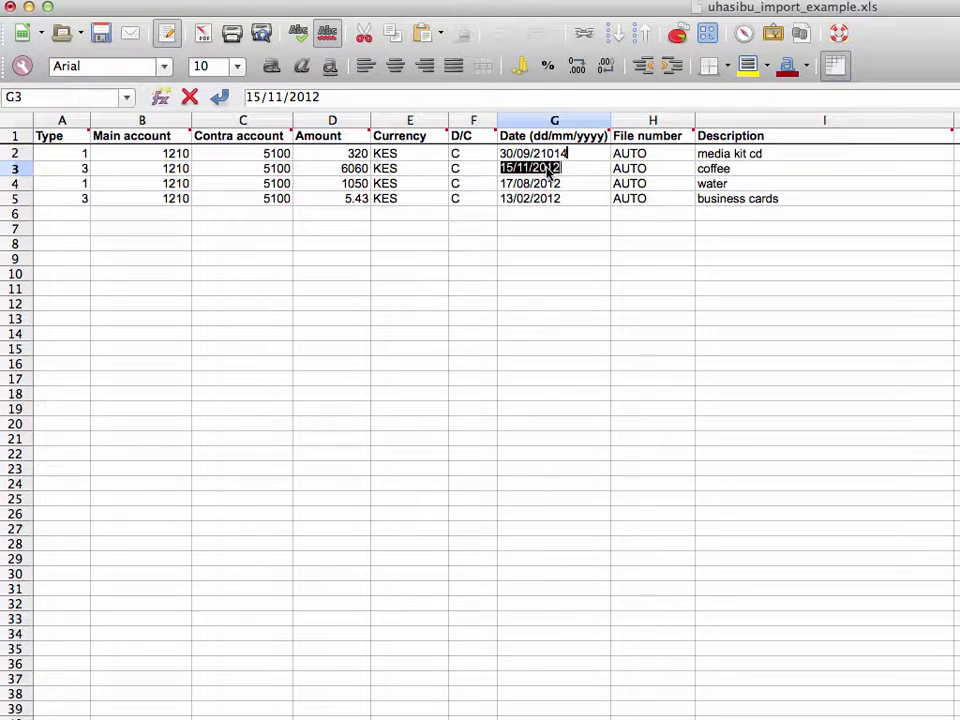
type("30/09/21014")
left_click(557, 157)
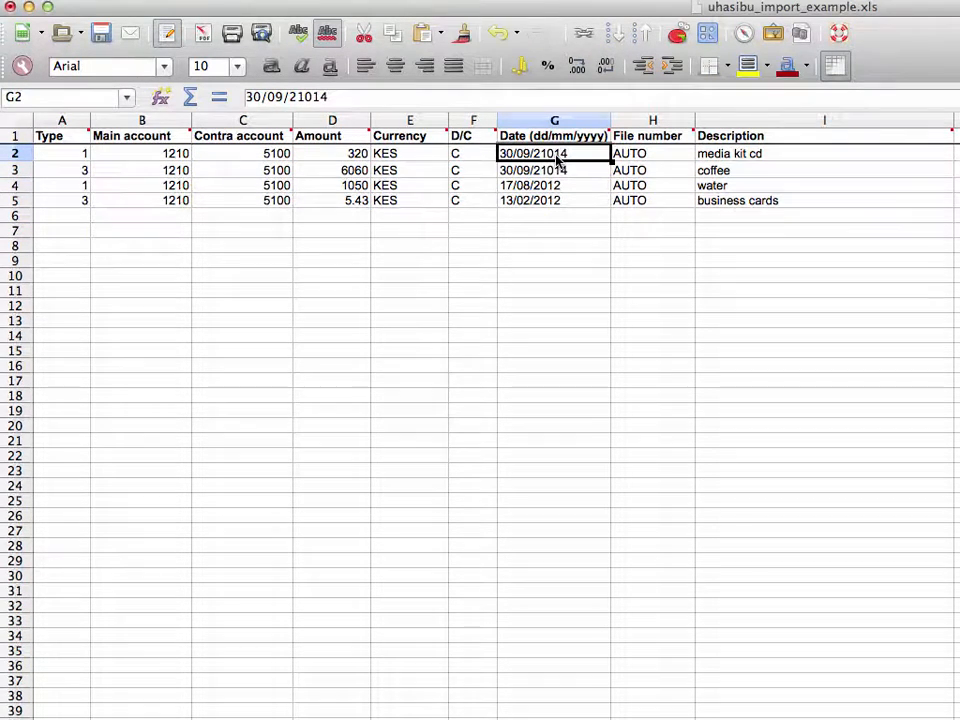
left_click_drag(557, 160, 613, 700)
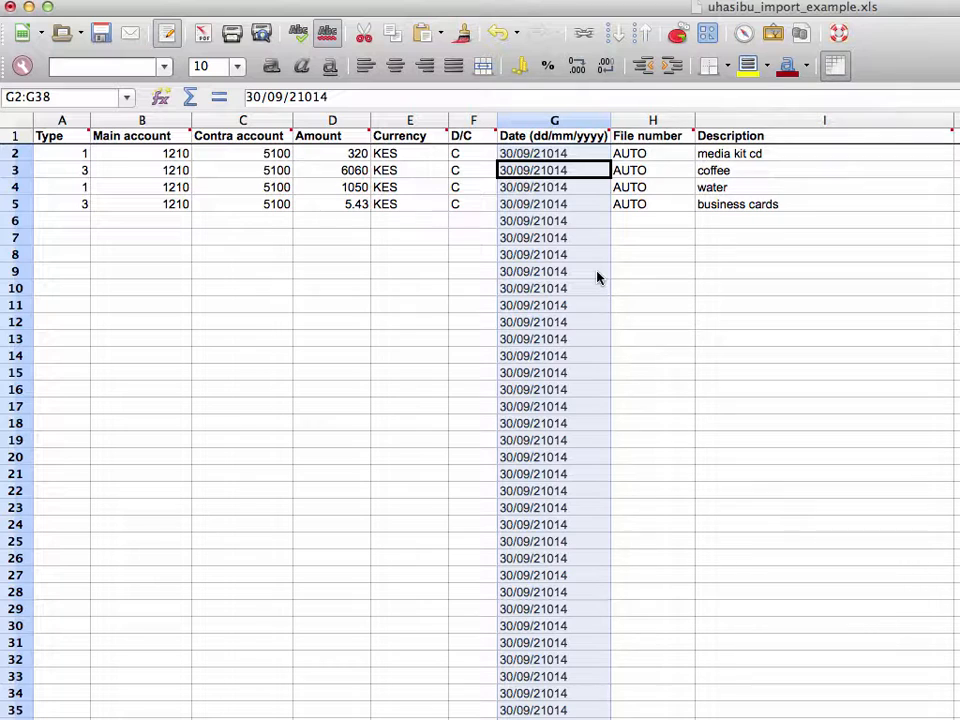
- Set the file number to 0 in the first posting and fill the File number column with it down the dated rows
double_click(641, 158)
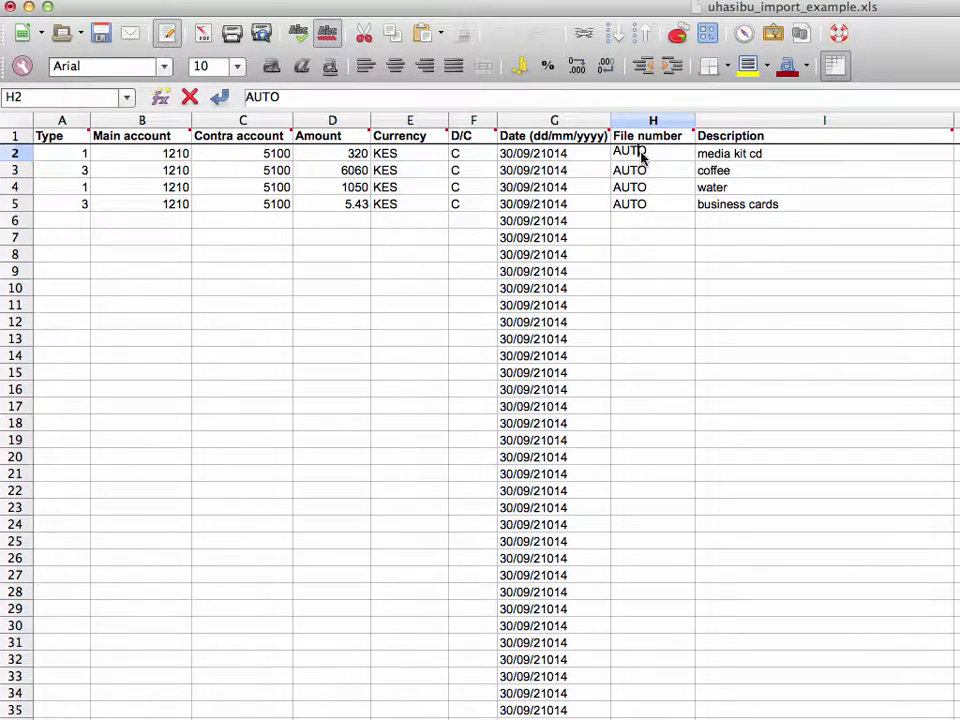
double_click(641, 157)
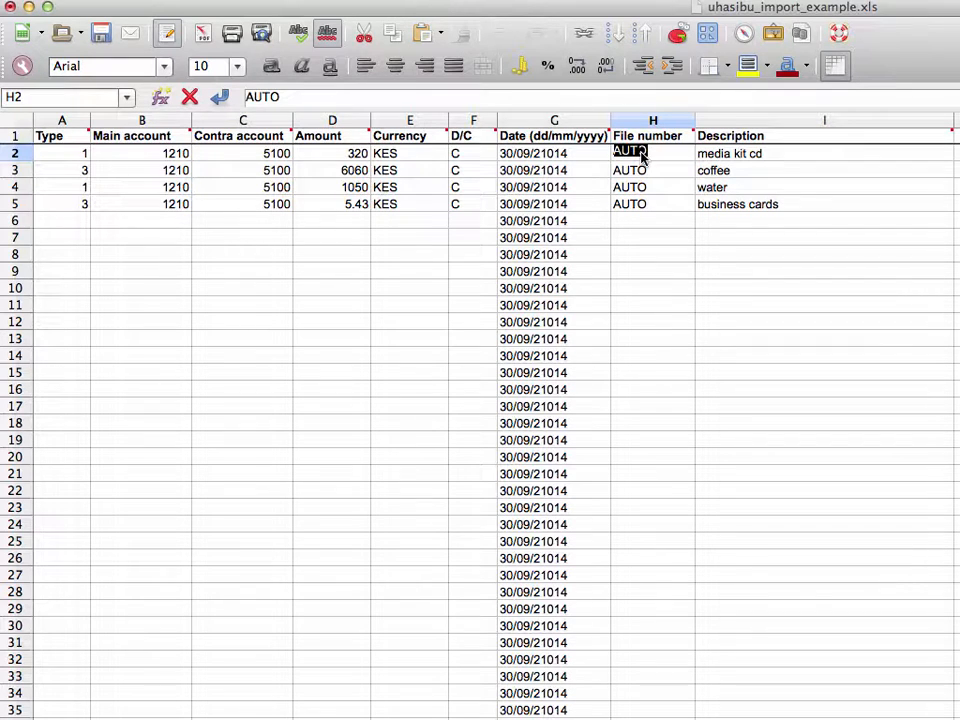
type("0")
left_click(641, 171)
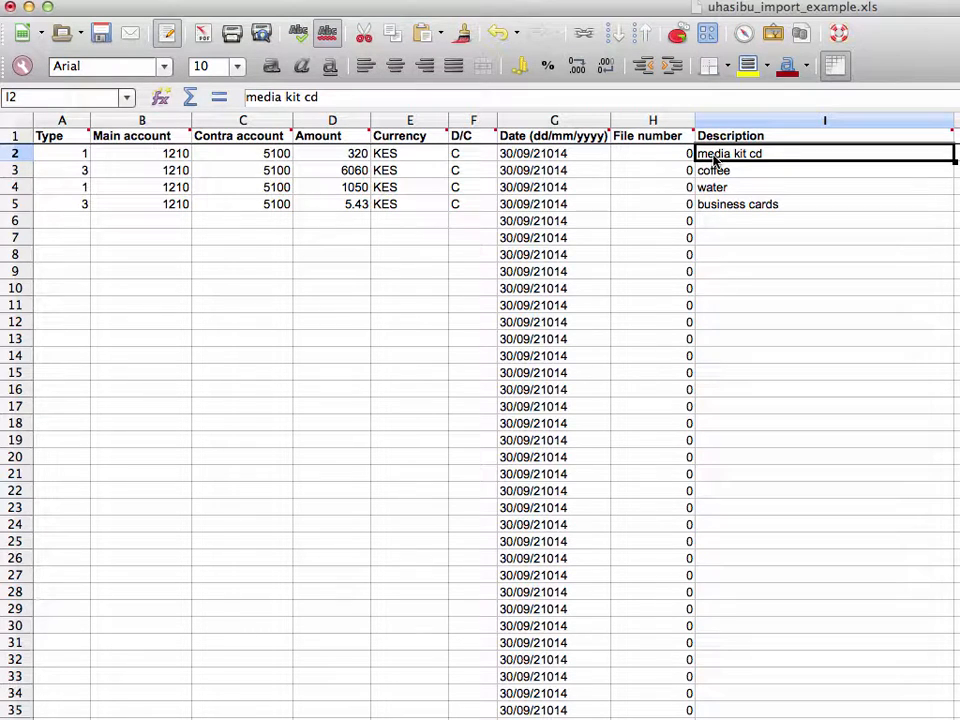
- Fill the Description column down to row 38 with "Balance transferred", and extend the KES currency down the Currency column
type("Ba")
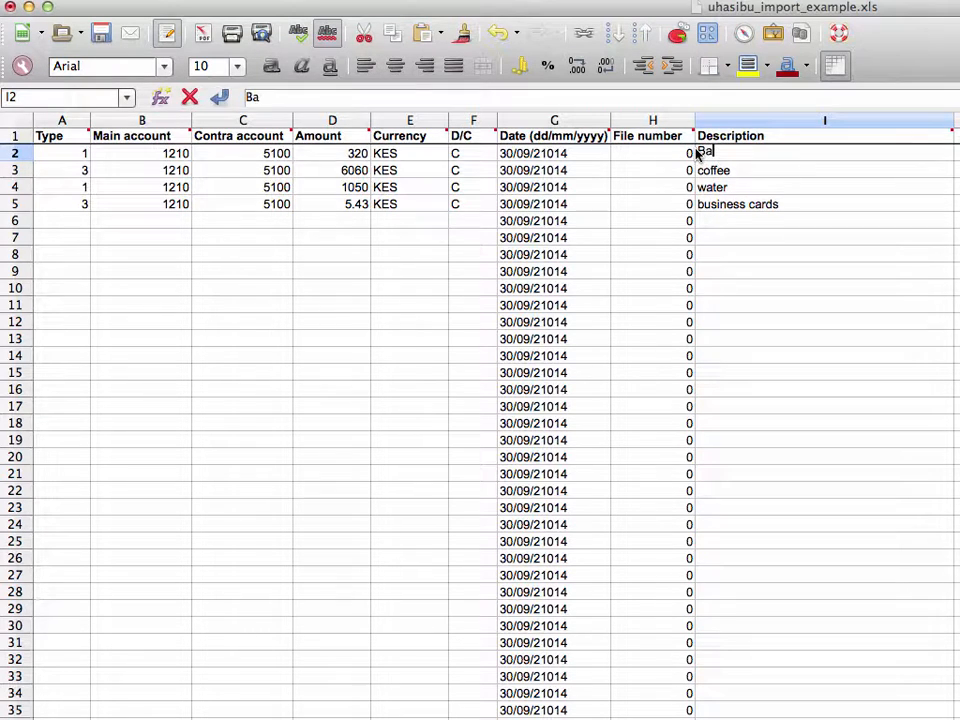
type("lance t")
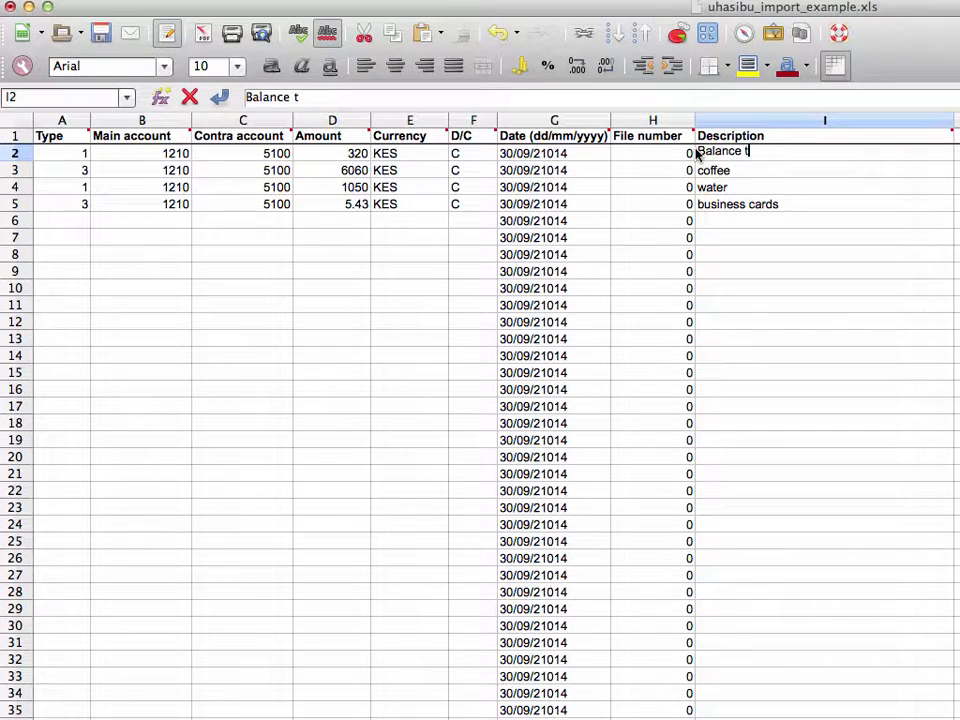
type("ransf")
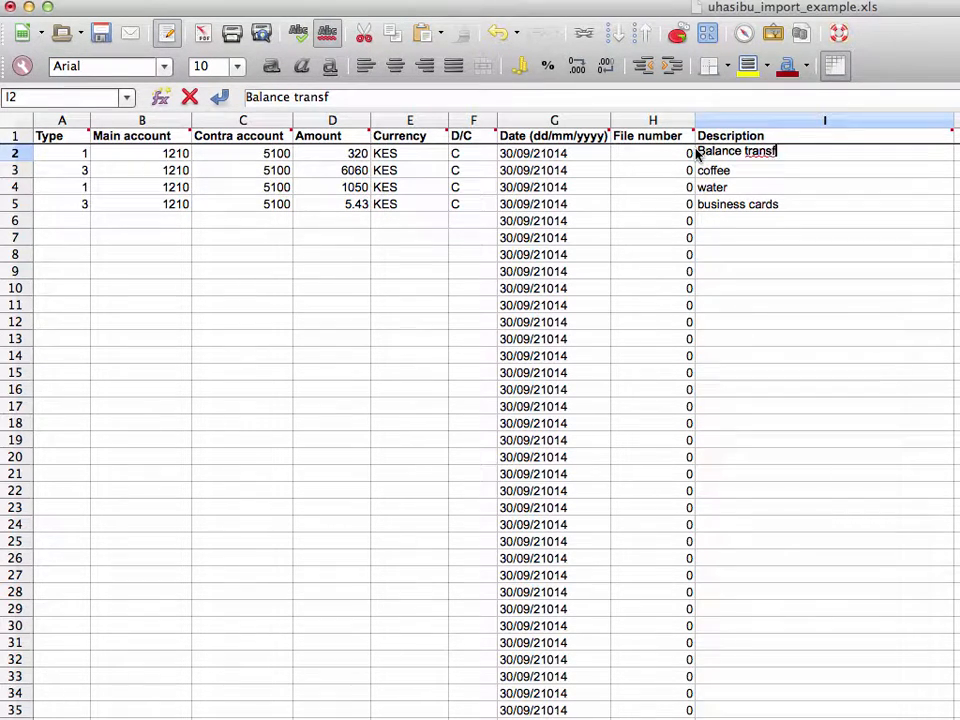
type("ered")
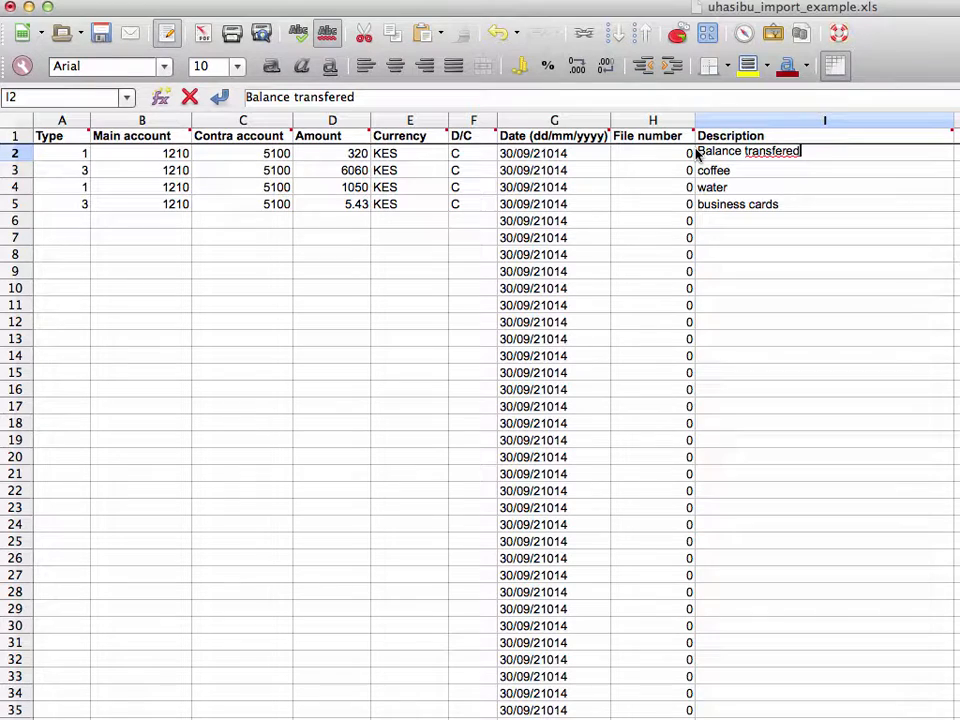
key("alt+Return")
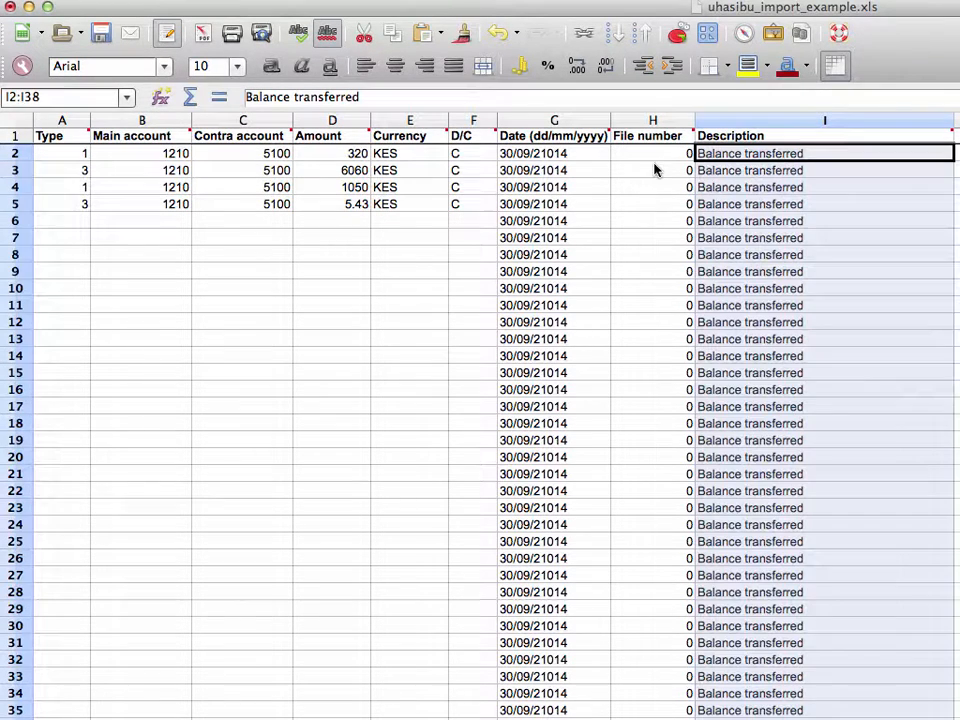
left_click(415, 155)
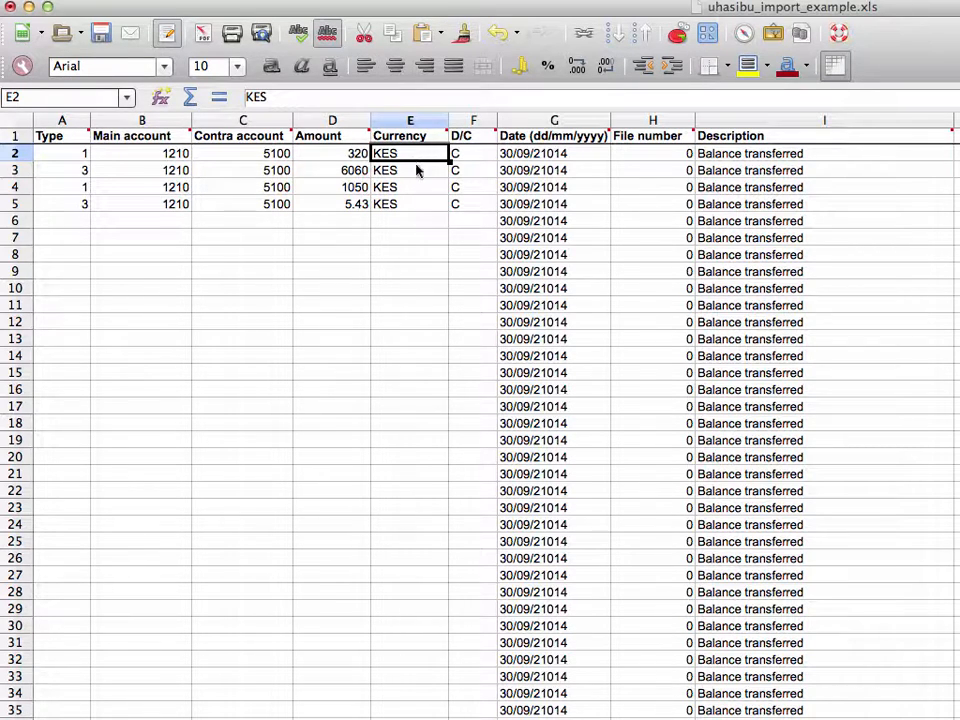
left_click_drag(449, 162, 443, 714)
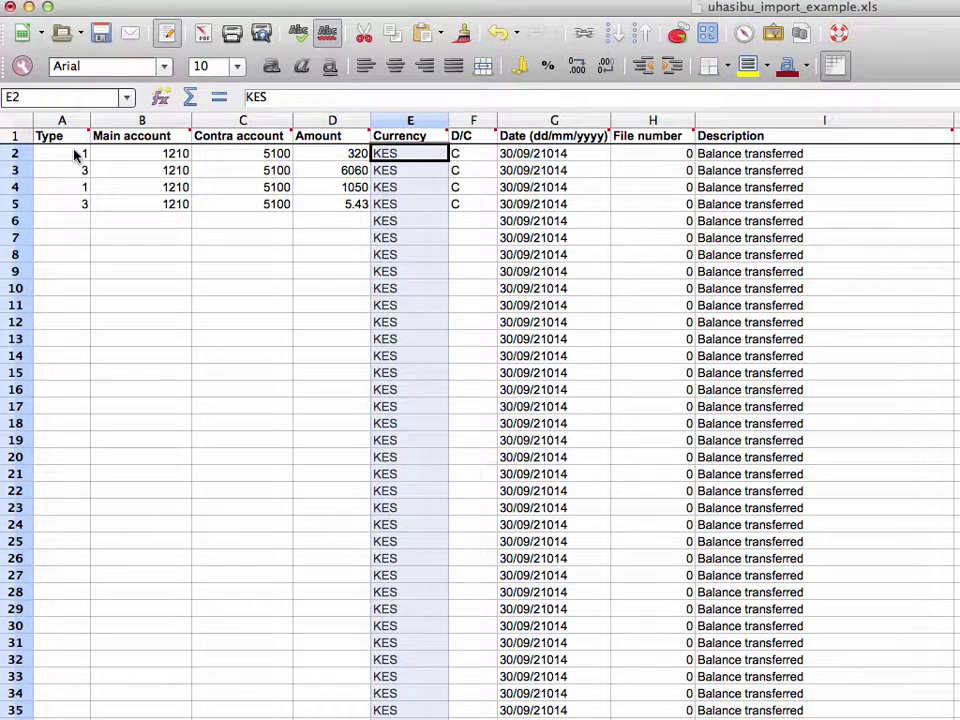
- Set the posting type to 3 for Journal Entry and fill it down the Type column from row 2 to row 39
left_click(76, 155)
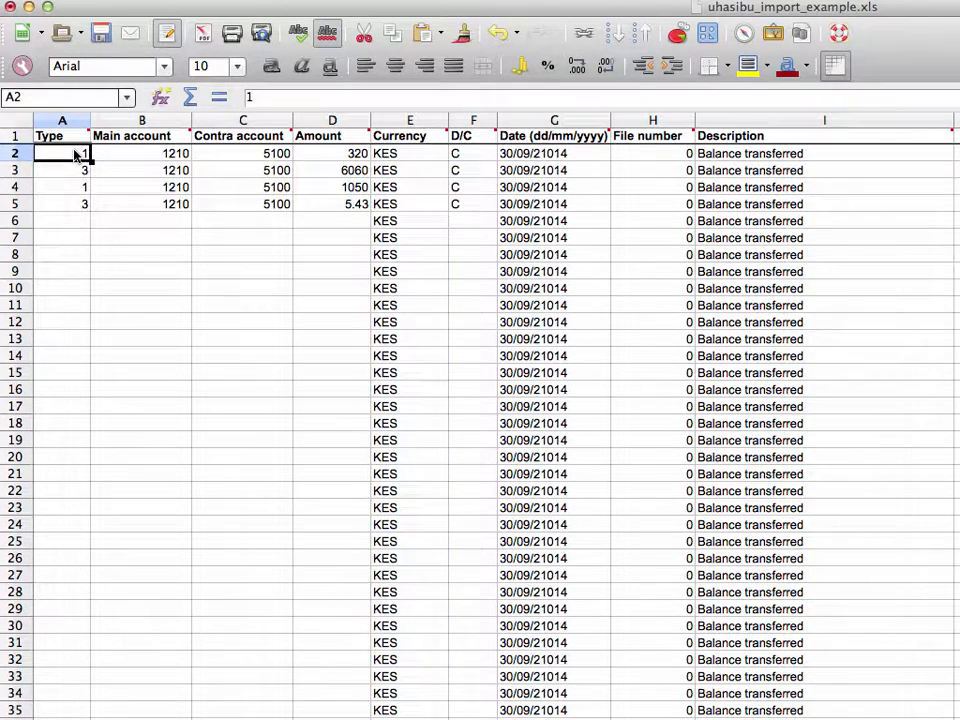
mouse_move(86, 140)
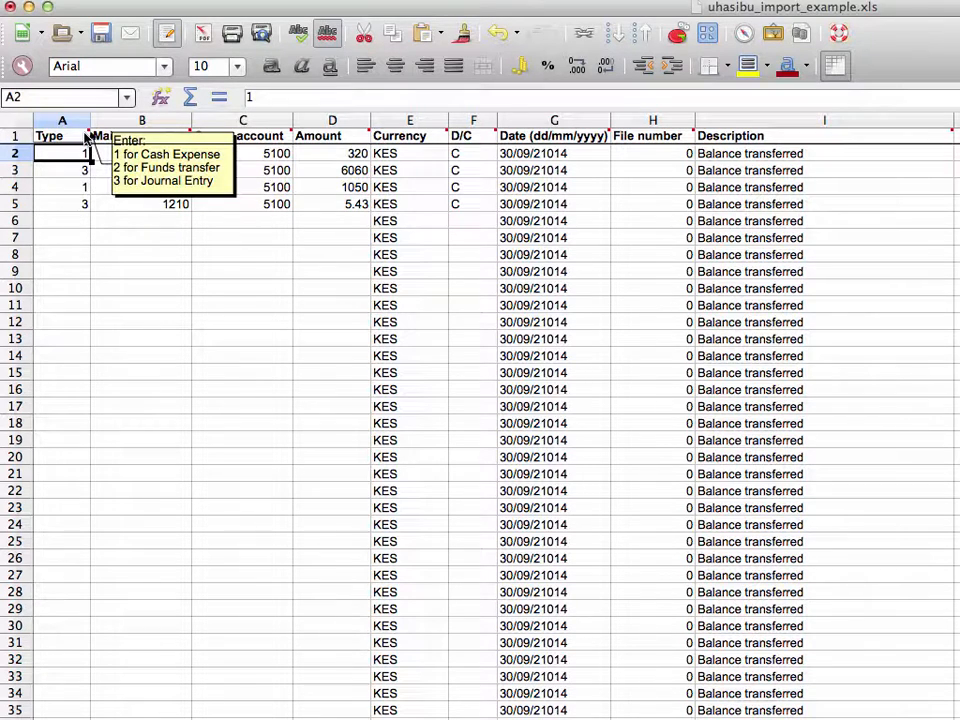
type("3")
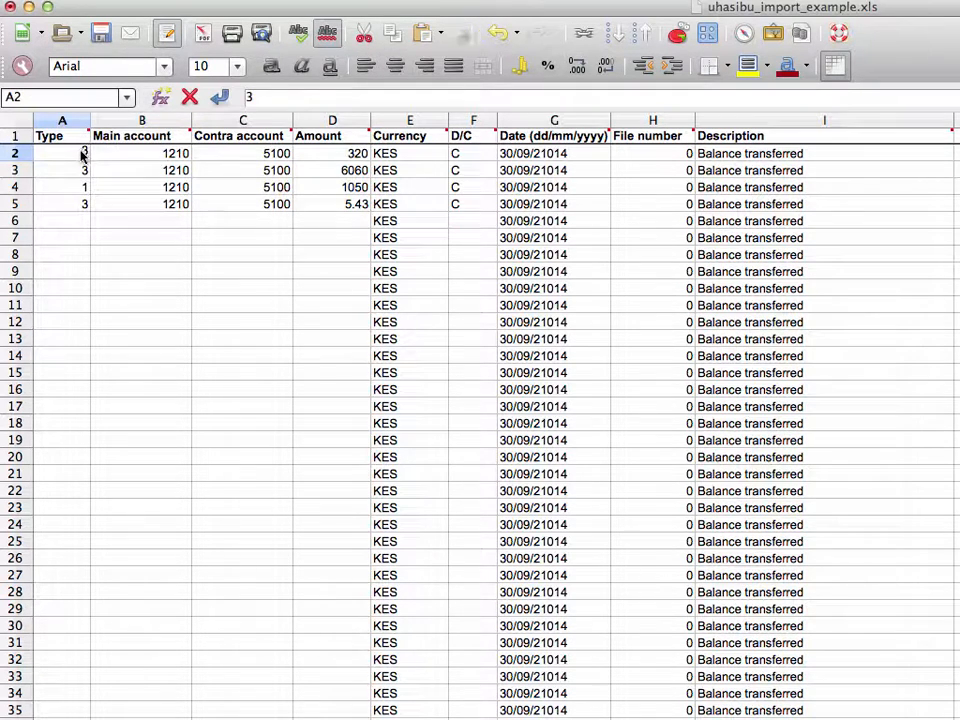
left_click(80, 188)
type("3")
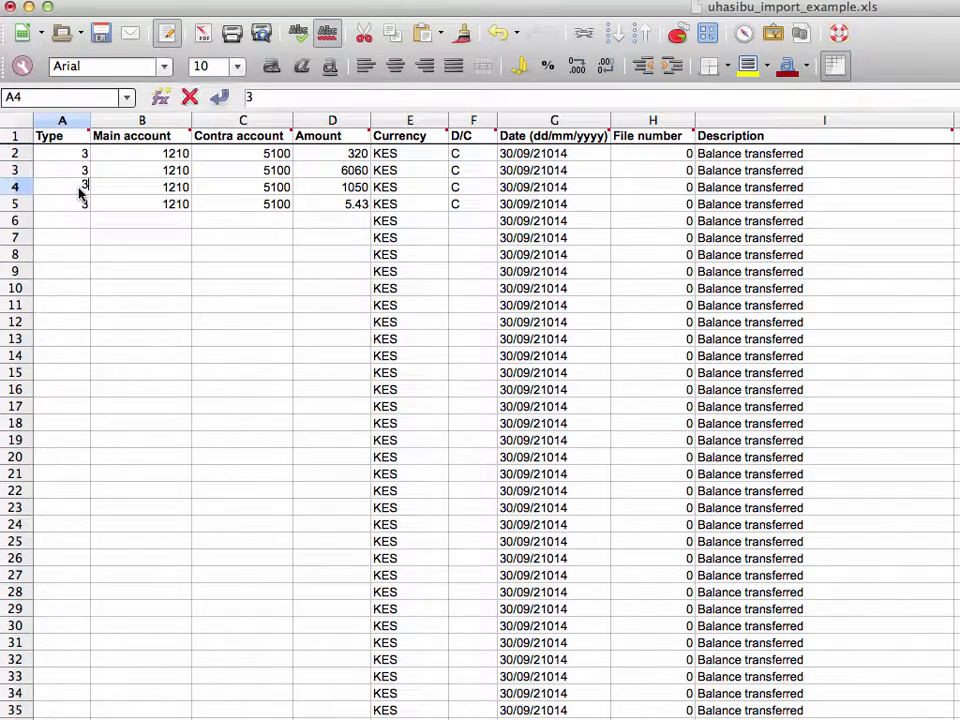
left_click(81, 155)
left_click_drag(81, 169, 86, 718)
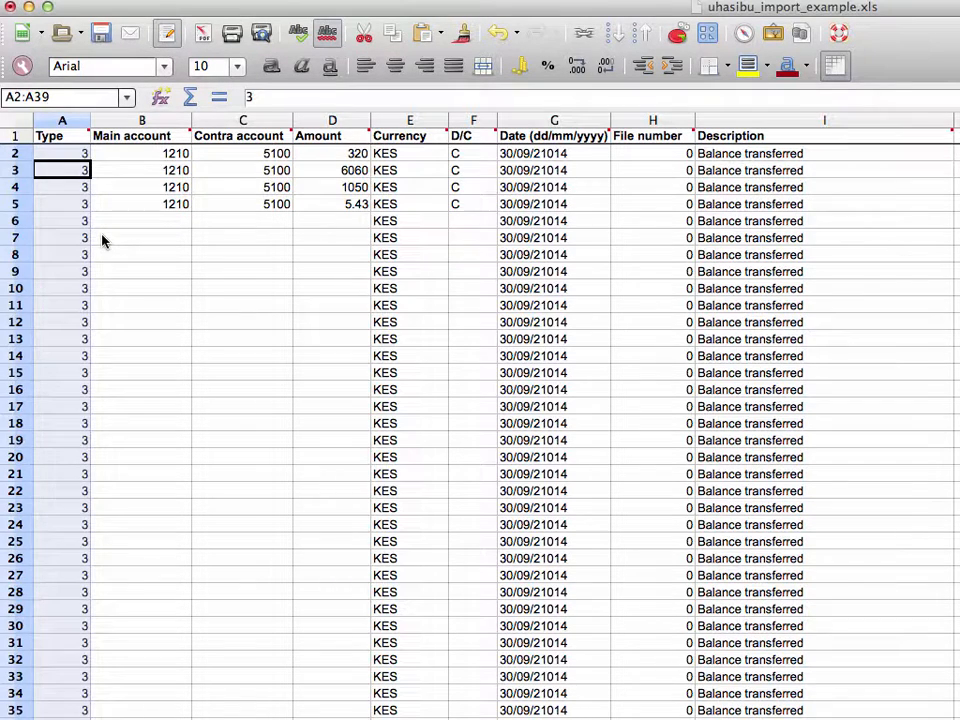
- Set the contra account to 9999 in the first two postings and fill it down the Contra account column
left_click(272, 156)
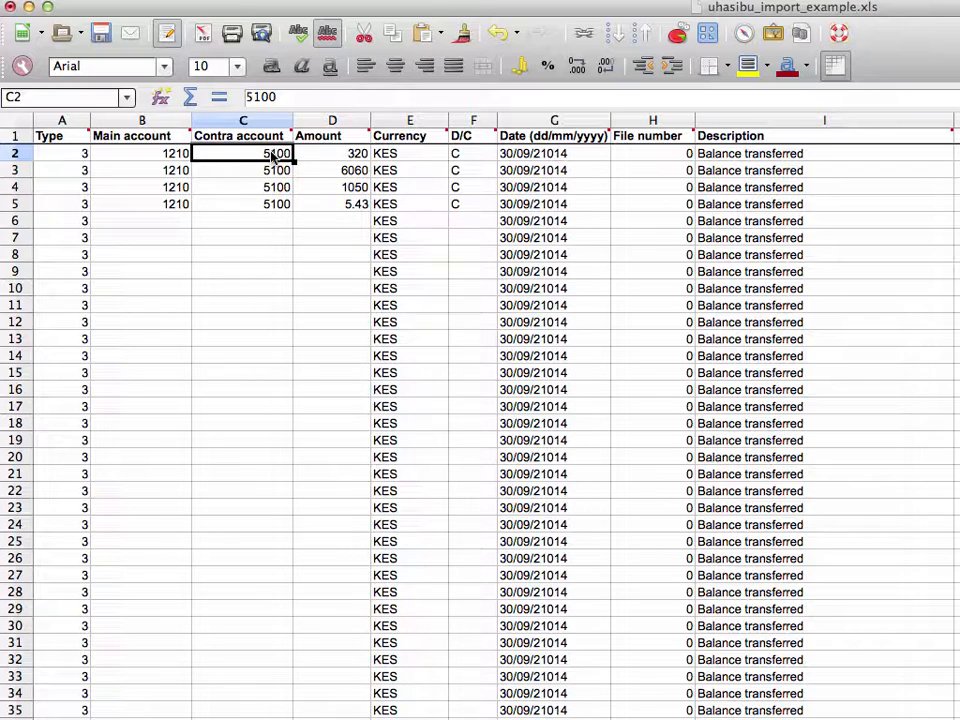
type("9999")
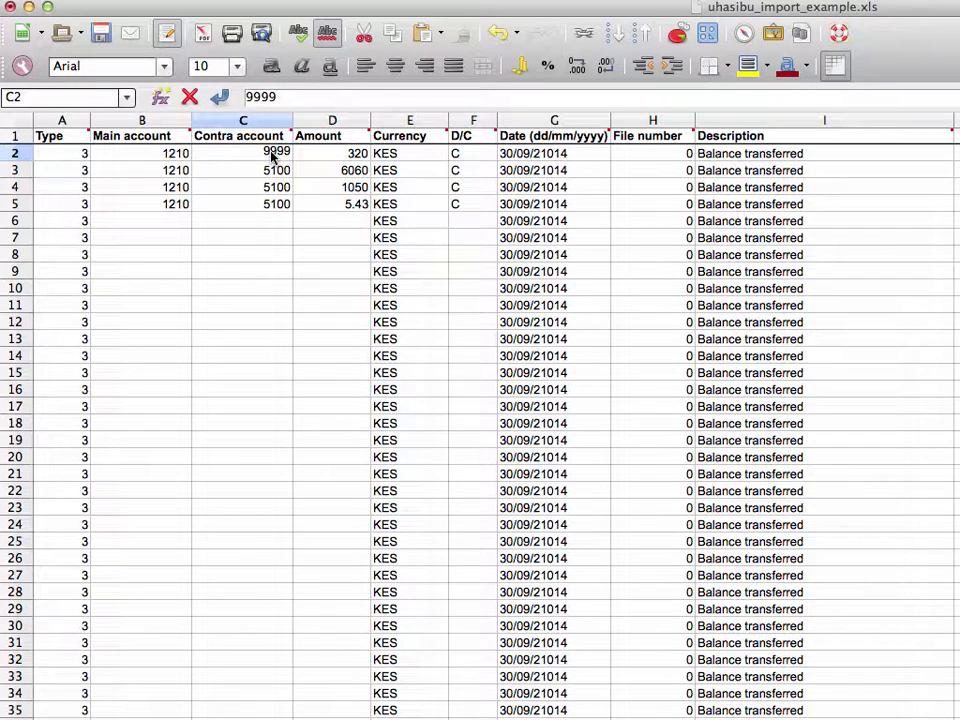
left_click(271, 169)
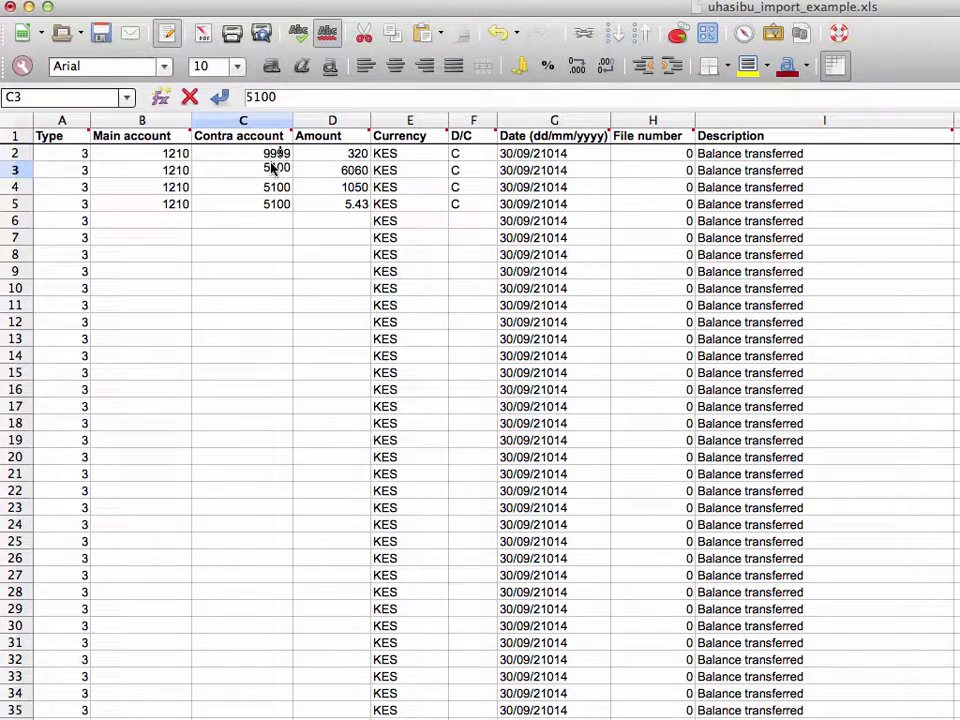
double_click(271, 169)
type("9999")
left_click(271, 158)
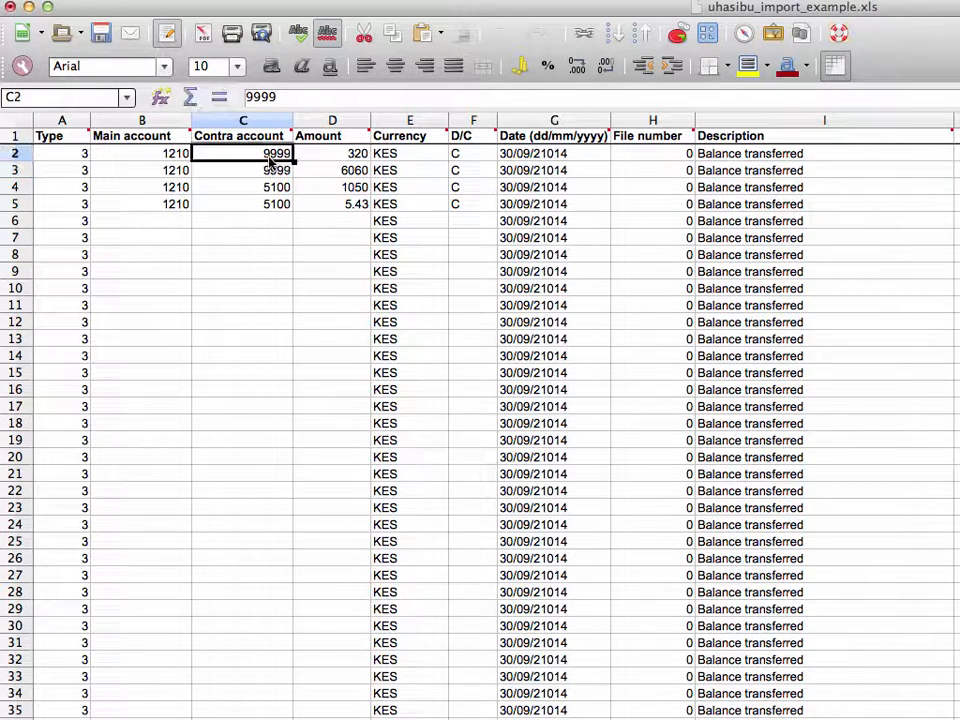
left_click_drag(269, 158, 294, 717)
left_click(281, 160)
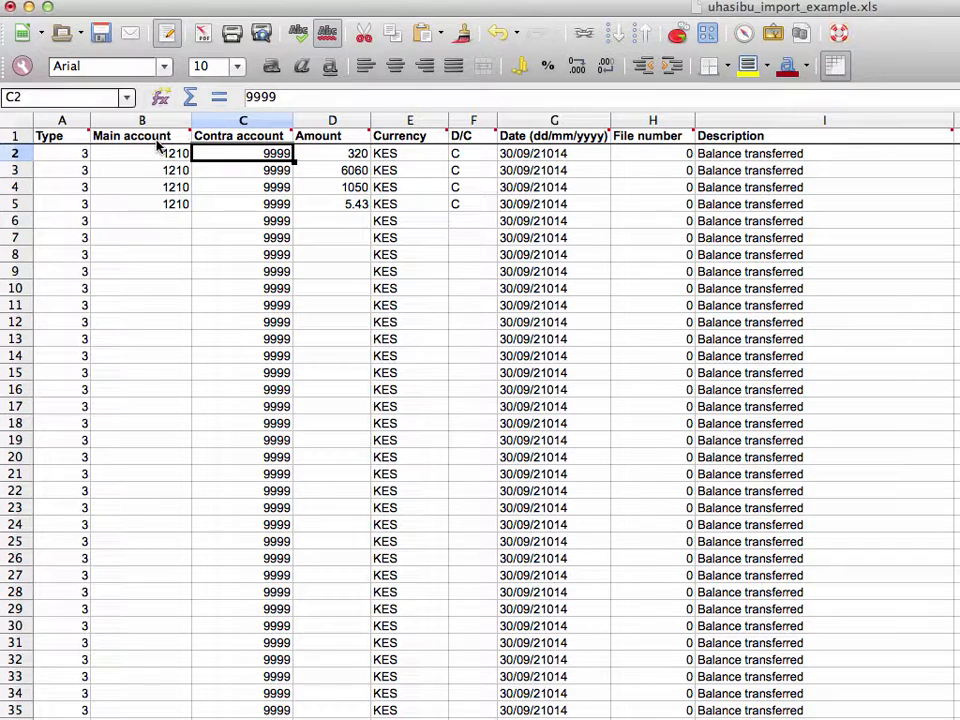
- Clear the sample Main account, Amount and D/C values, and enter 15000000 as the first posting's amount
mouse_move(341, 142)
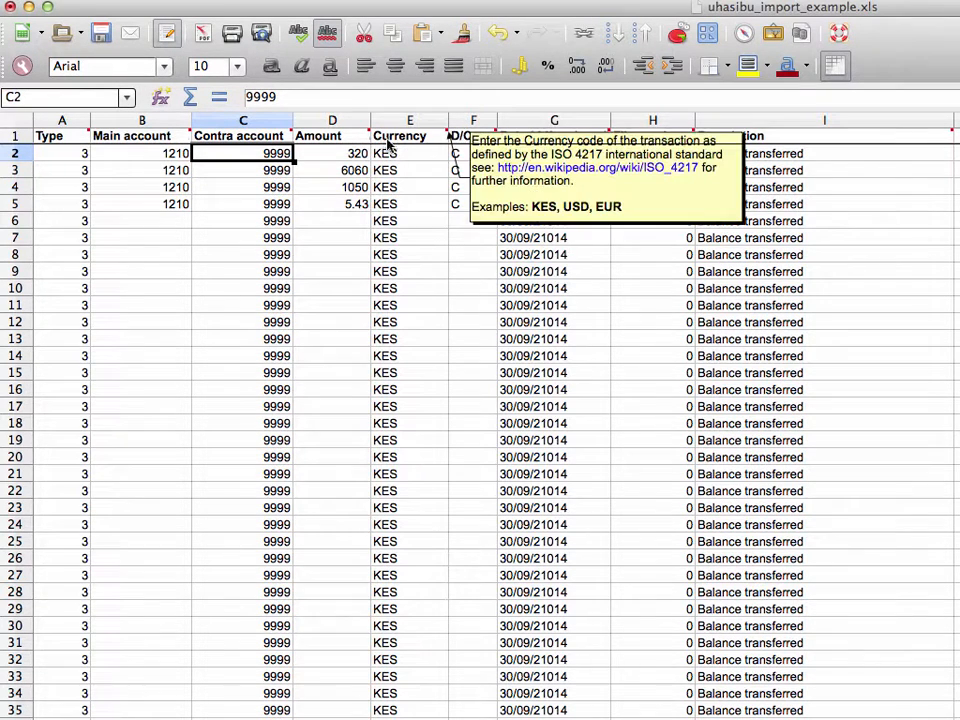
mouse_move(455, 147)
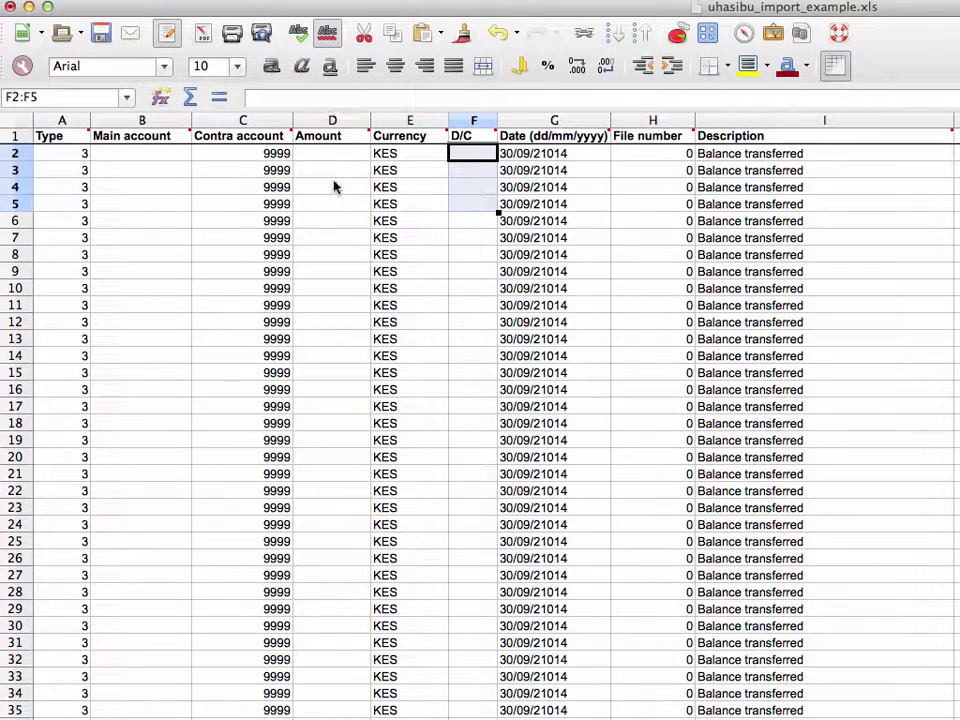
left_click(333, 155)
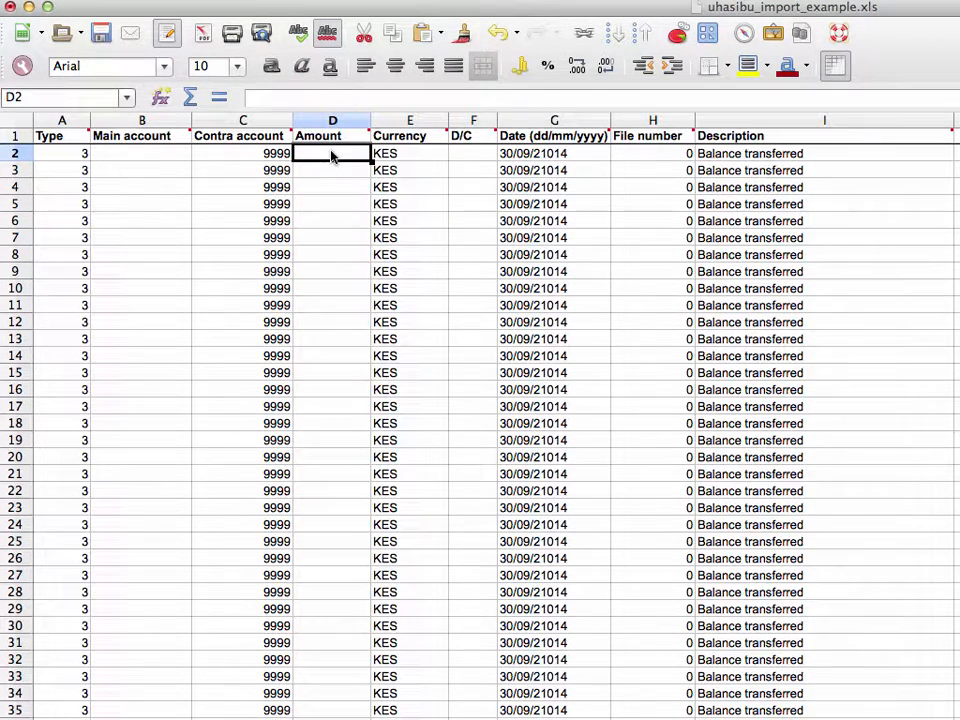
type("15000000")
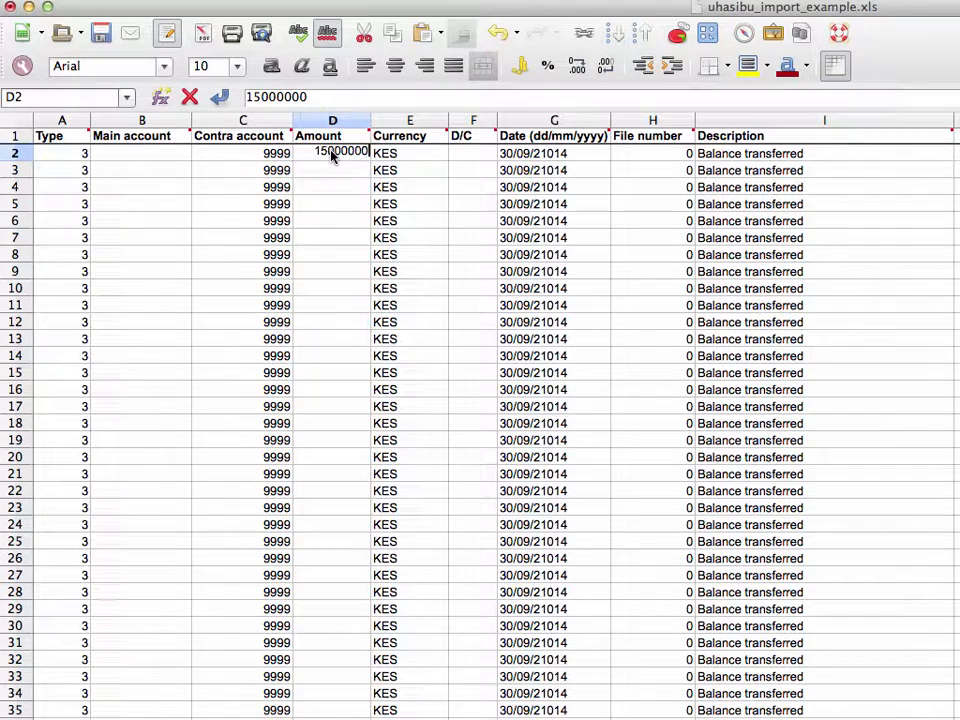
left_click(333, 182)
left_click(336, 158)
- Look up Intangible assets in the Uhasibu chart of accounts and enter 1012 as the first posting's main account
left_click(180, 158)
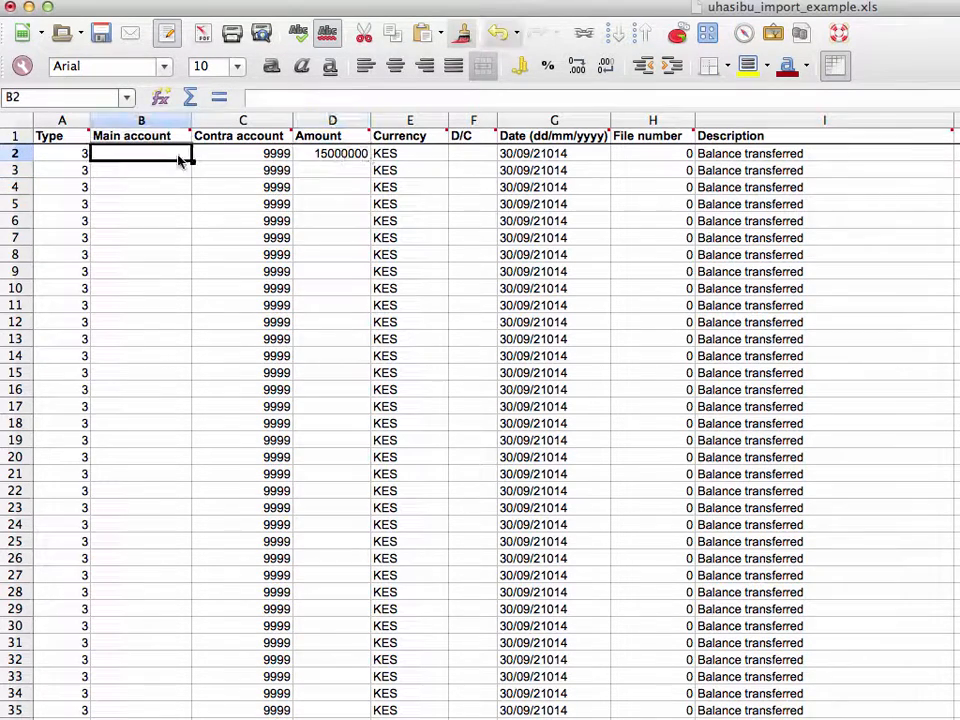
key("ctrl+Left")
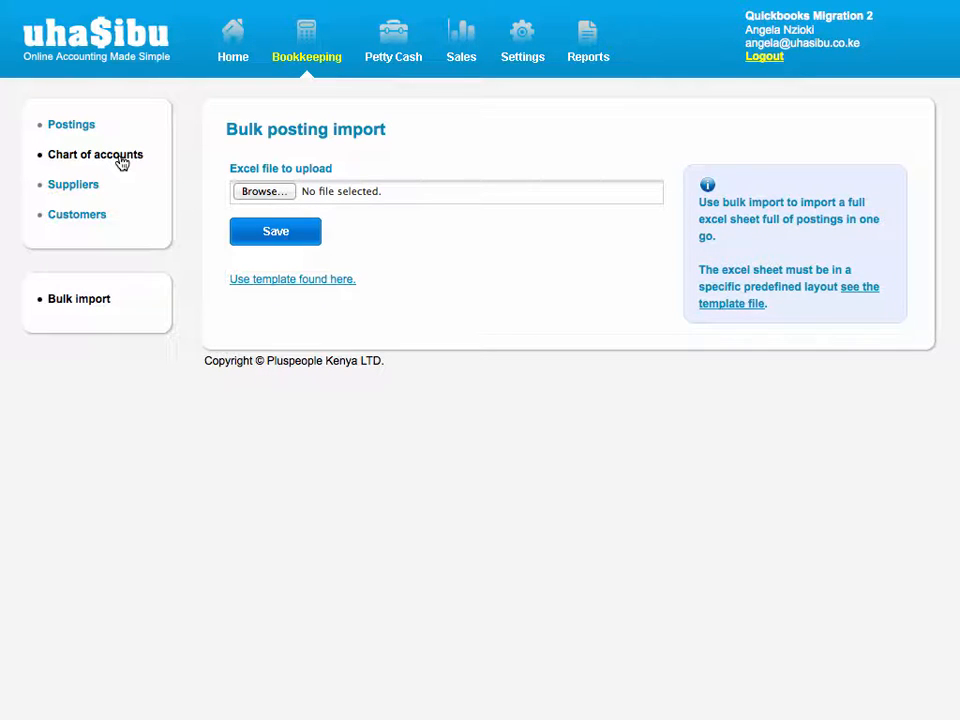
left_click(121, 163)
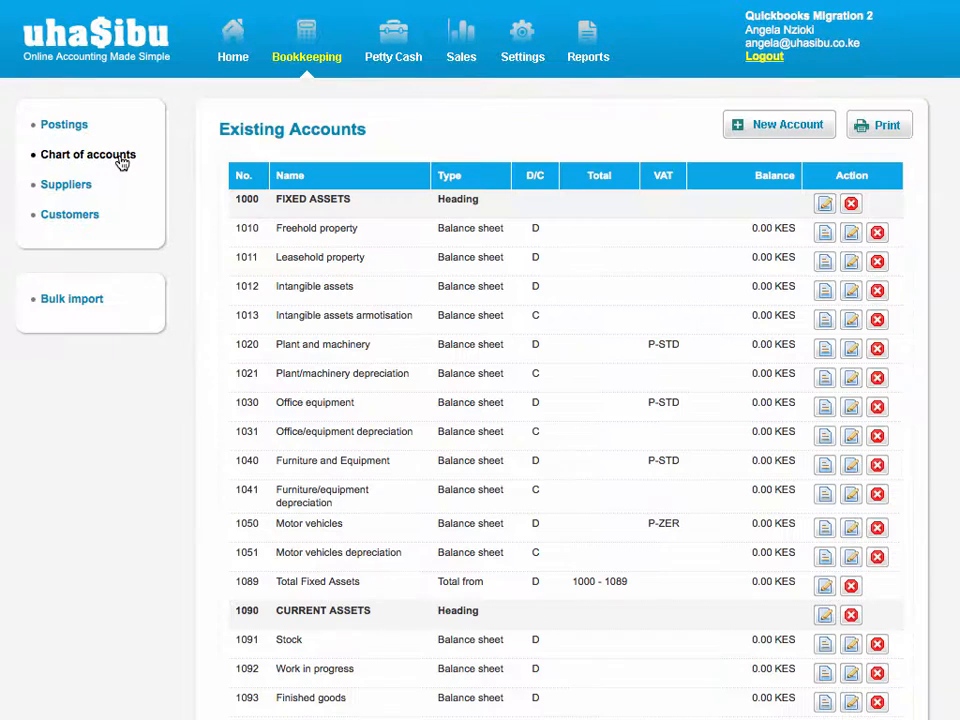
double_click(244, 286)
key("super+Tab")
type("1")
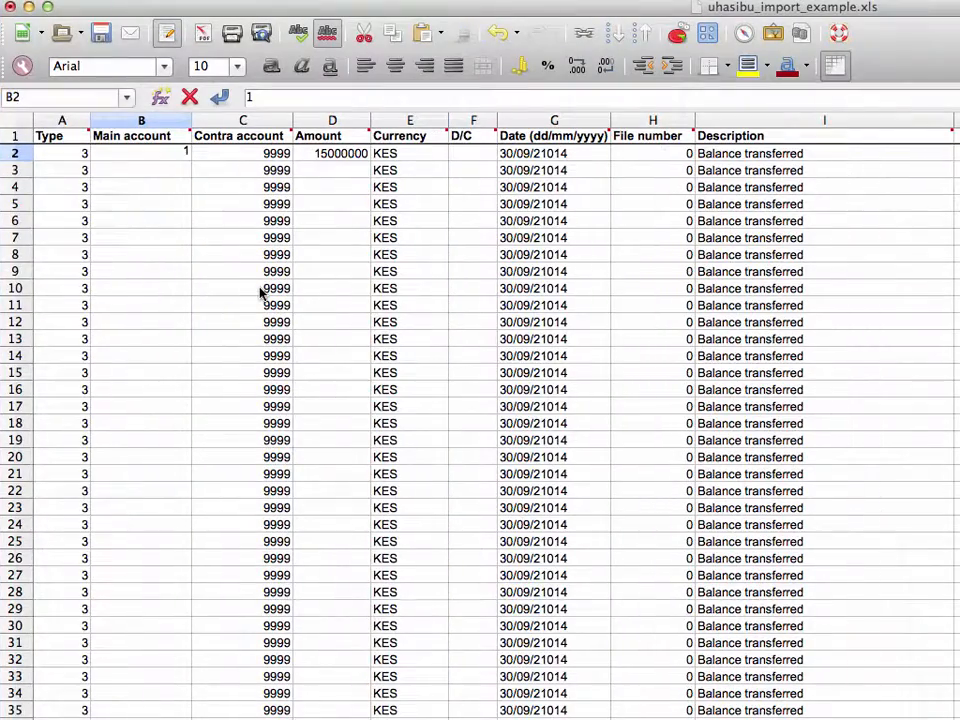
type("012")
- Check the D/C side of Intangible assets in the chart of accounts and set the first posting's D/C to D
left_click(264, 152)
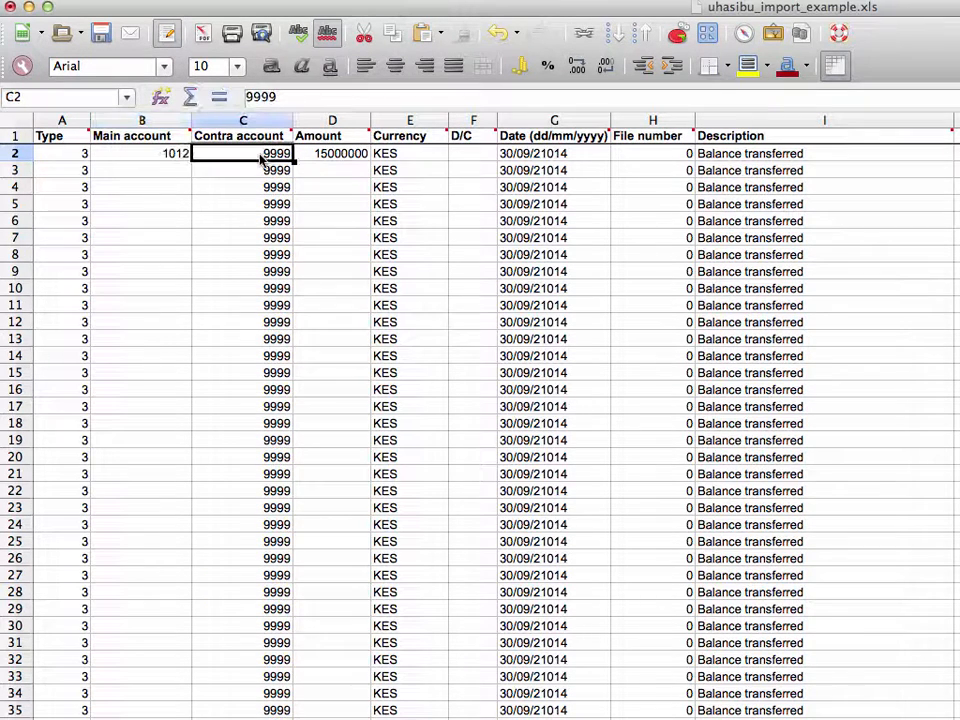
left_click(327, 156)
left_click(455, 156)
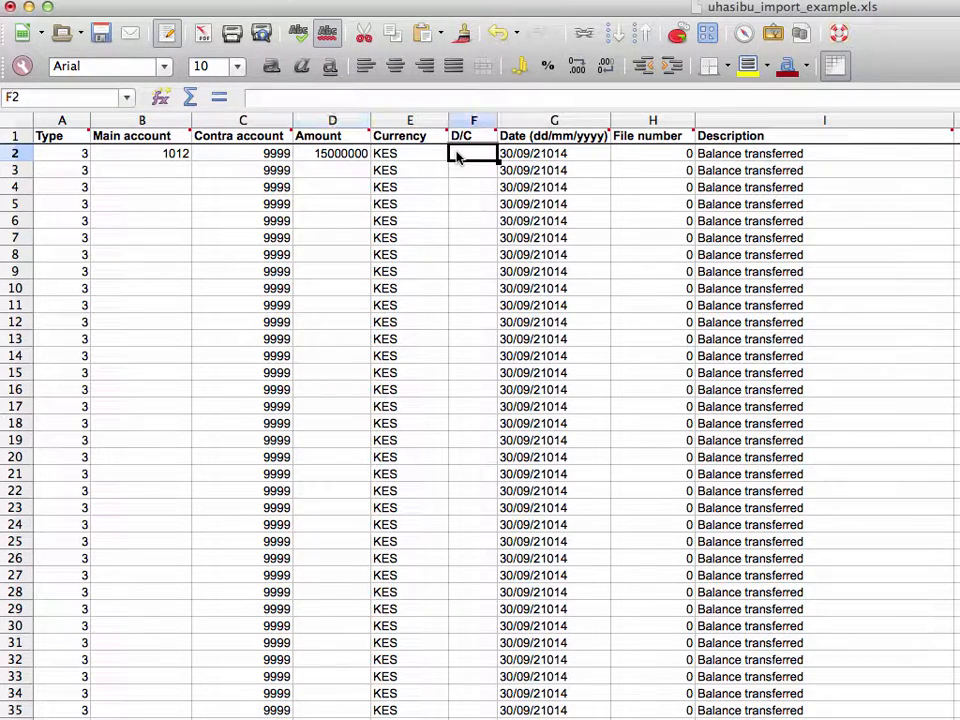
key("ctrl+Left")
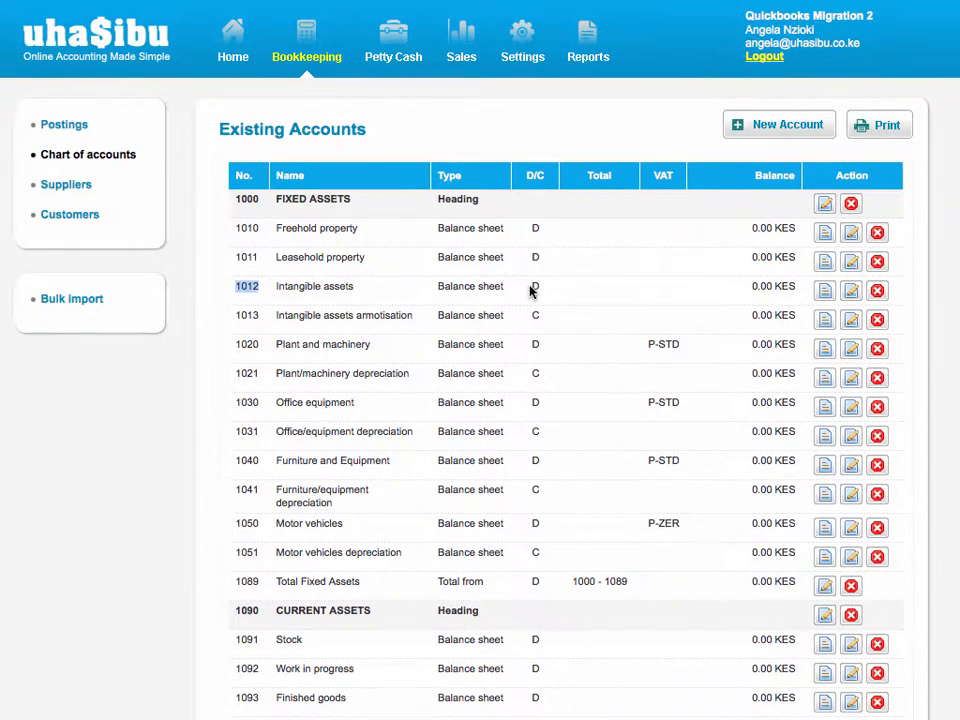
left_click_drag(533, 286, 553, 291)
left_click_drag(750, 287, 794, 288)
key("ctrl+Right")
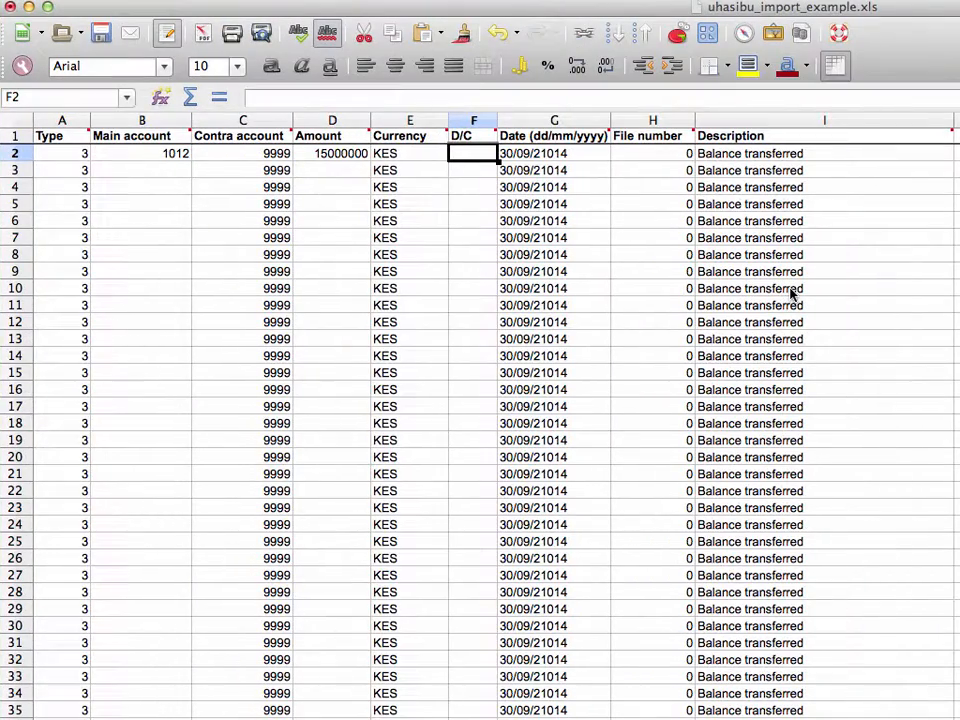
type("D")
- Look up the intangible assets amortisation balance in the QuickBooks balance sheet and enter 1500000 as the second posting's amount
left_click(147, 176)
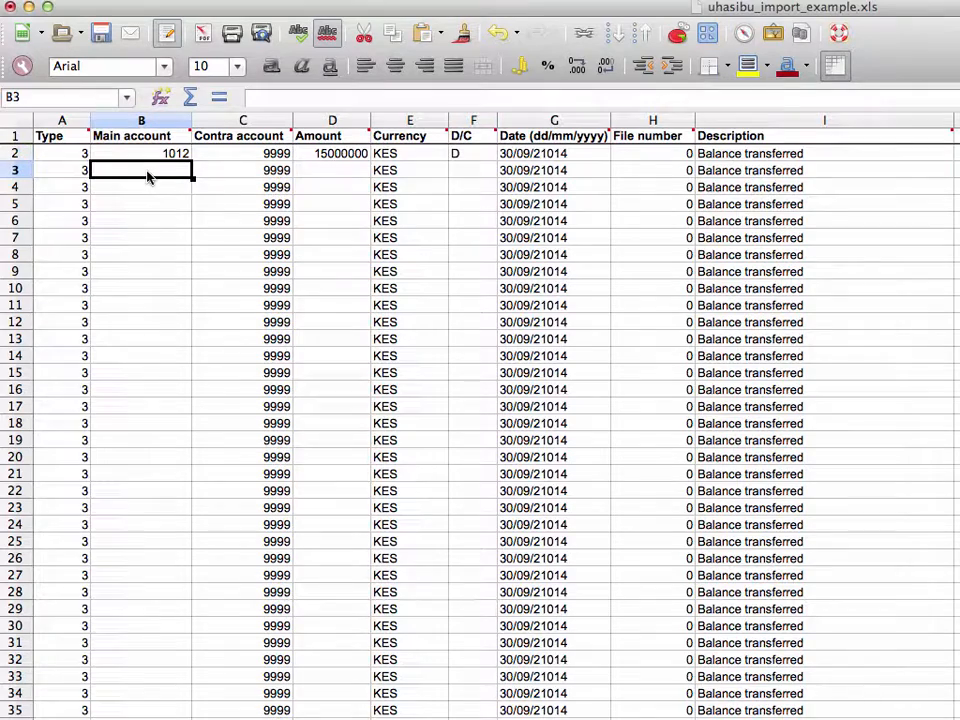
key("ctrl+Right")
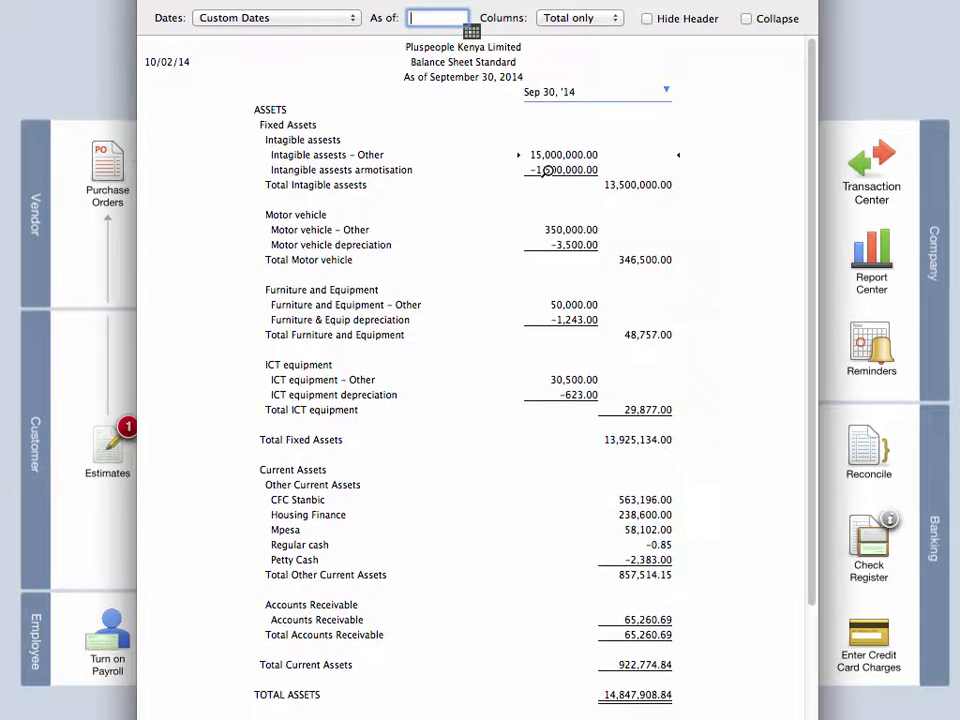
key("ctrl+Left")
left_click(322, 170)
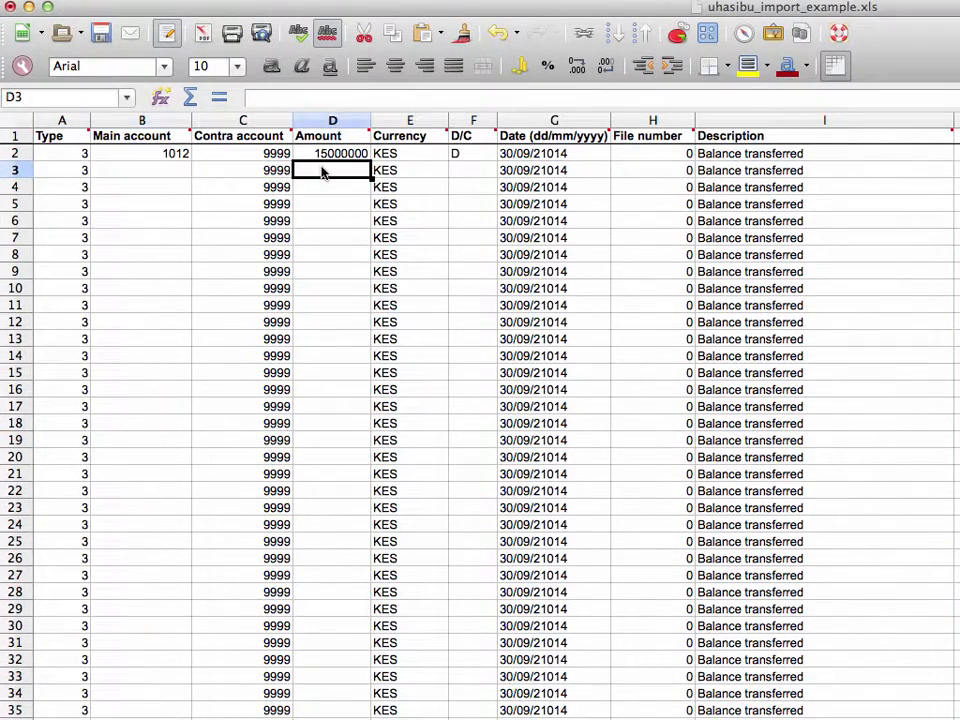
type("150000")
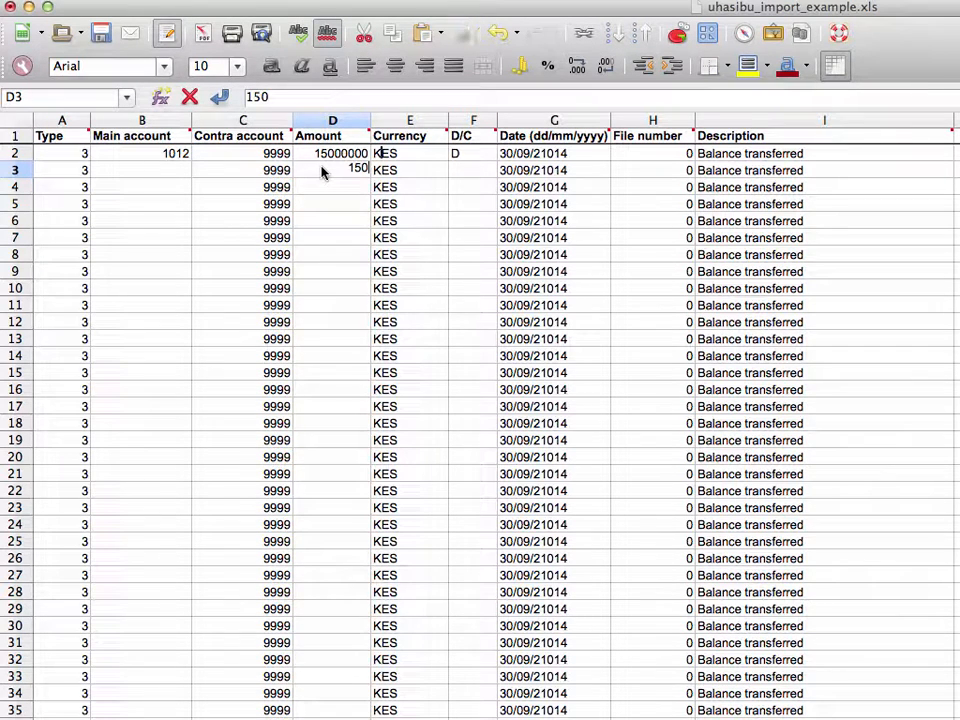
type("0")
- Look up Intangible assets armotisation in the Uhasibu chart of accounts and enter 1013 as the second posting's main account
left_click(180, 172)
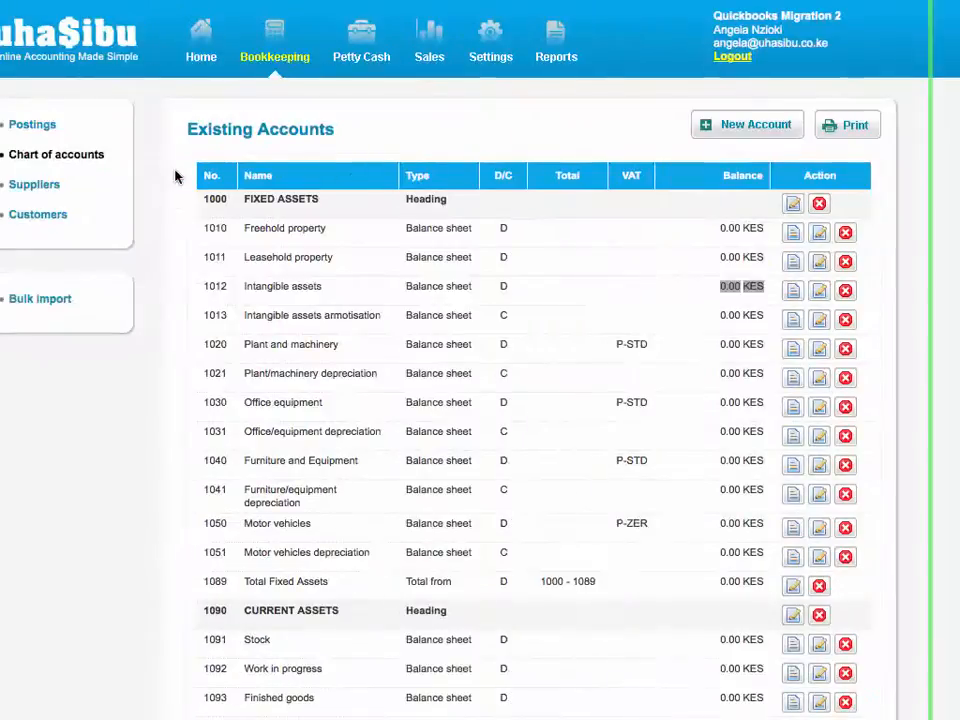
left_click(239, 316)
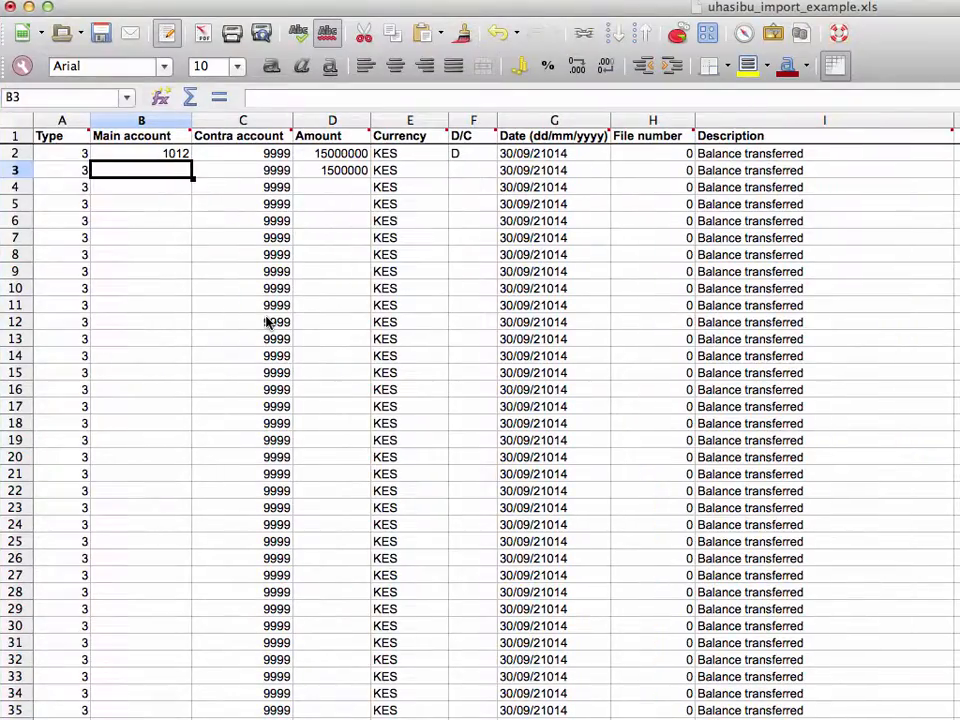
type("1013")
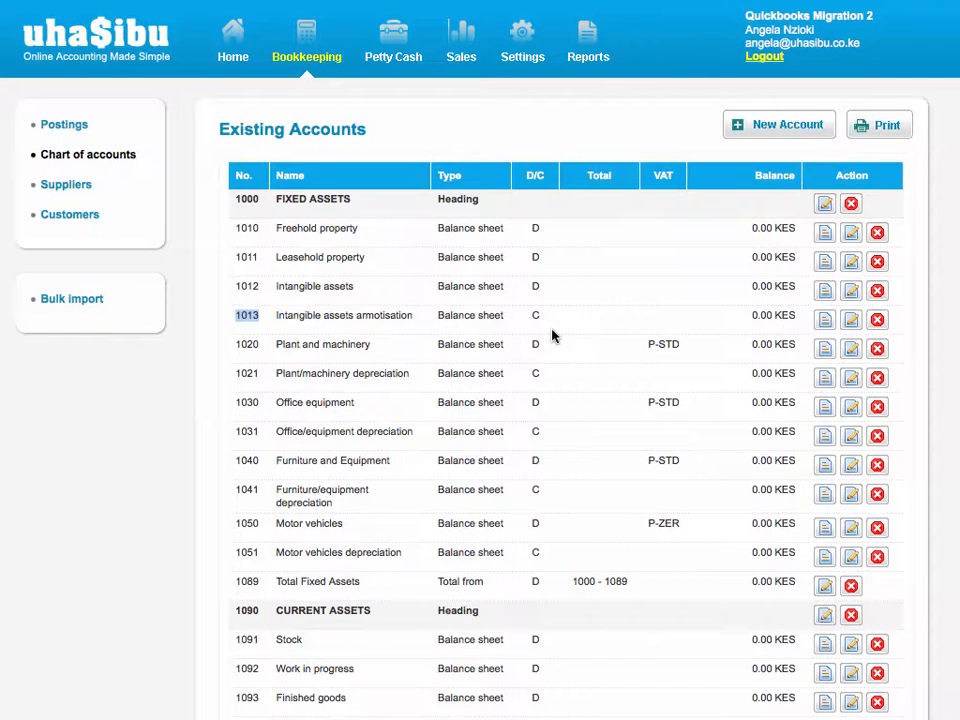
- Check the D/C side of account 1013 in the chart of accounts and set the second posting's D/C to C
double_click(535, 315)
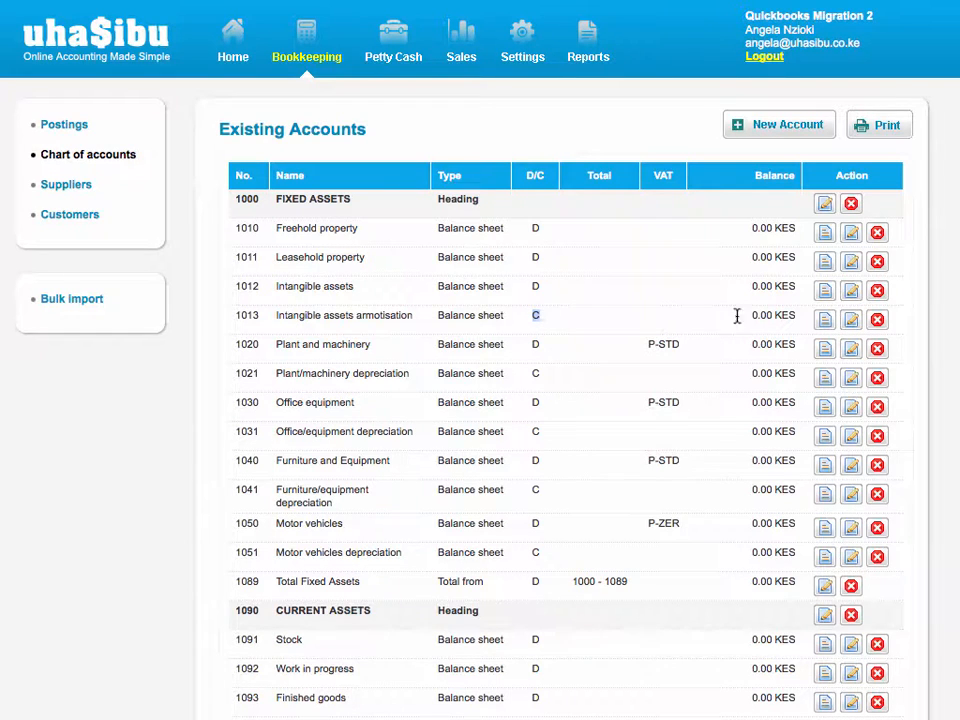
left_click_drag(748, 319, 805, 320)
double_click(535, 318)
key("super+Tab")
type("C")
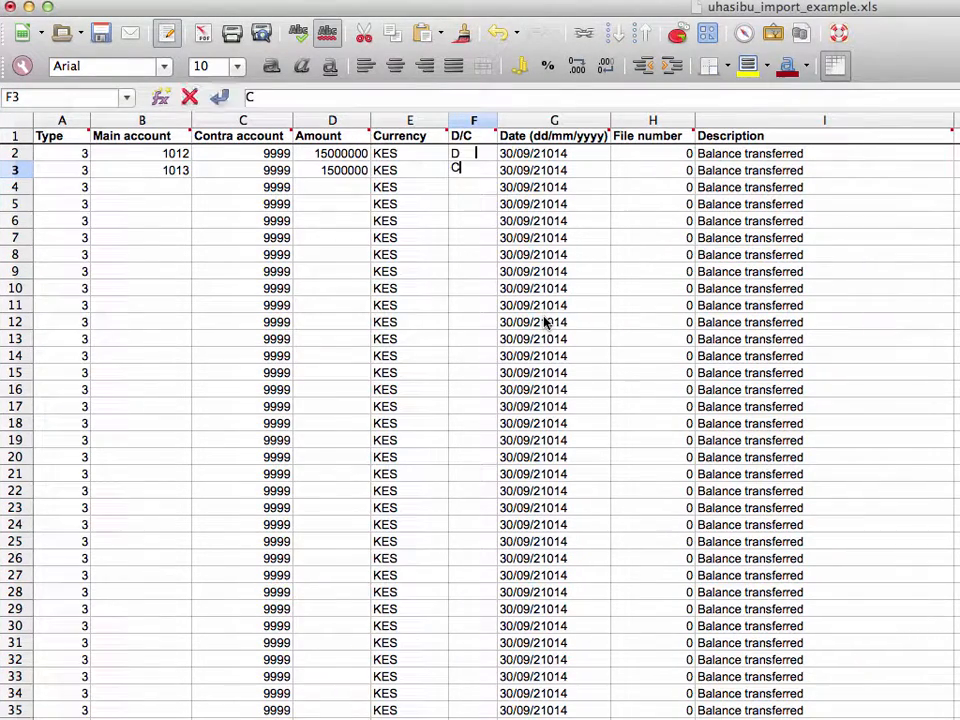
- Look up the Petty Cash balance in the QuickBooks balance sheet and enter 2383 as the third posting's amount
left_click(166, 187)
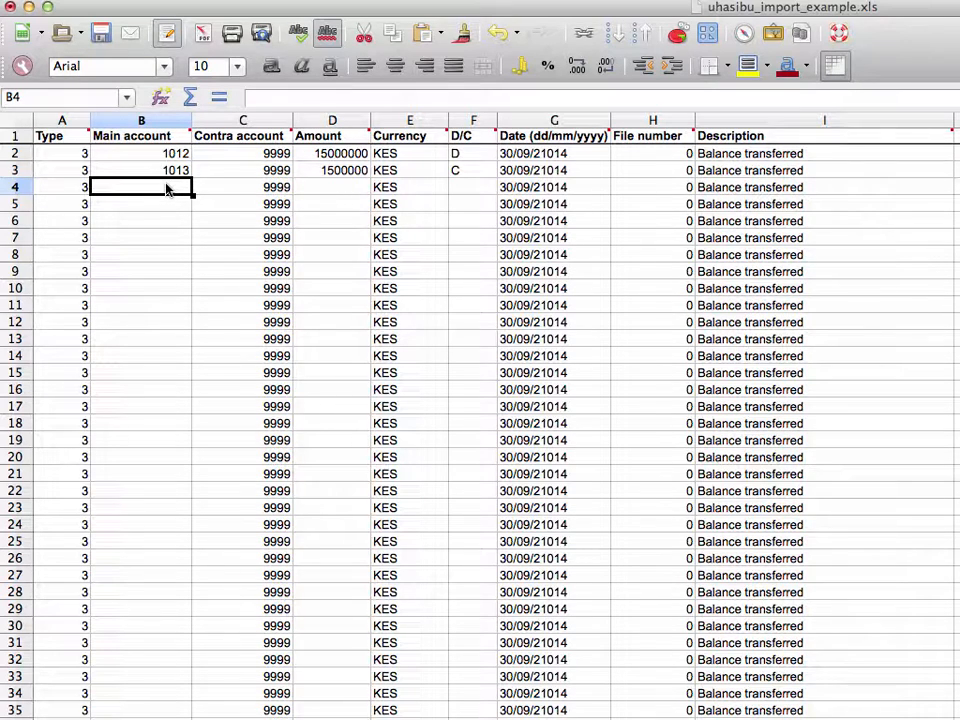
key("super+Tab")
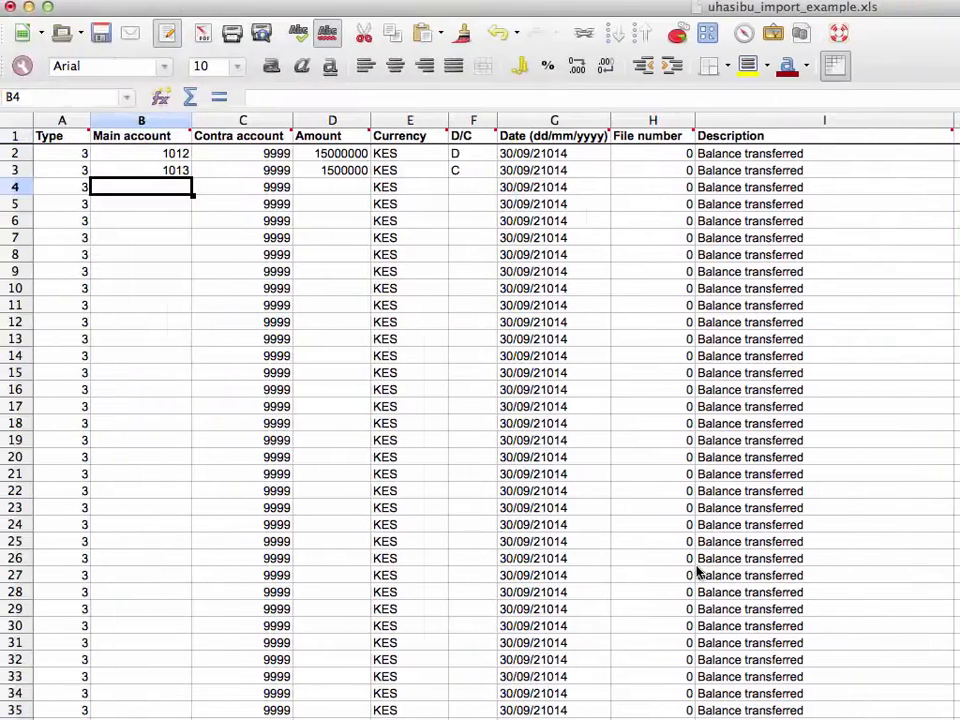
left_click(343, 188)
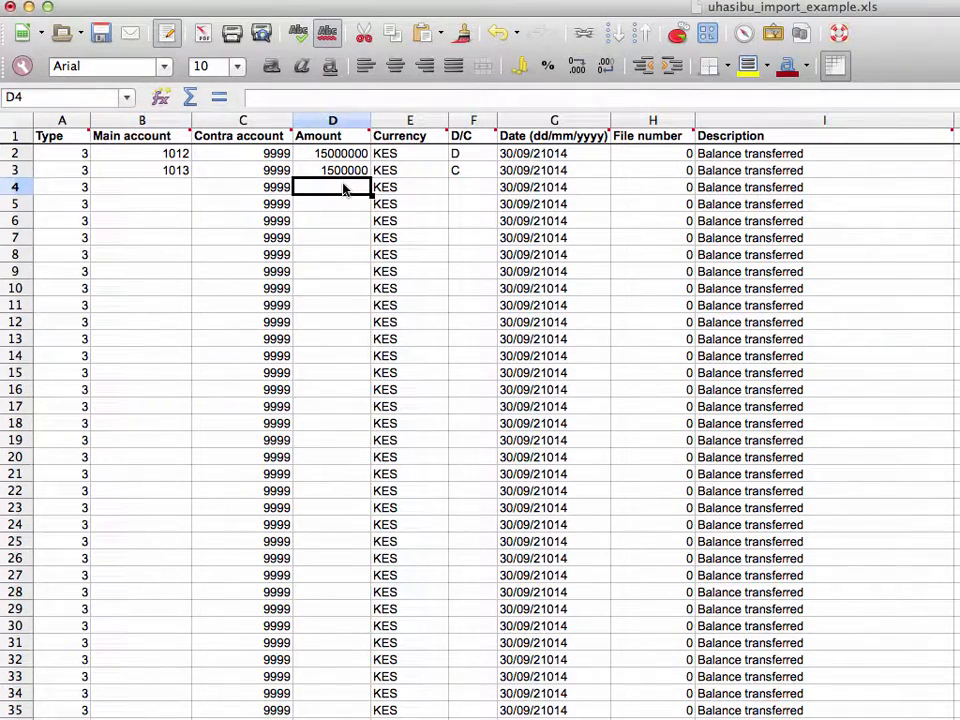
type("2383")
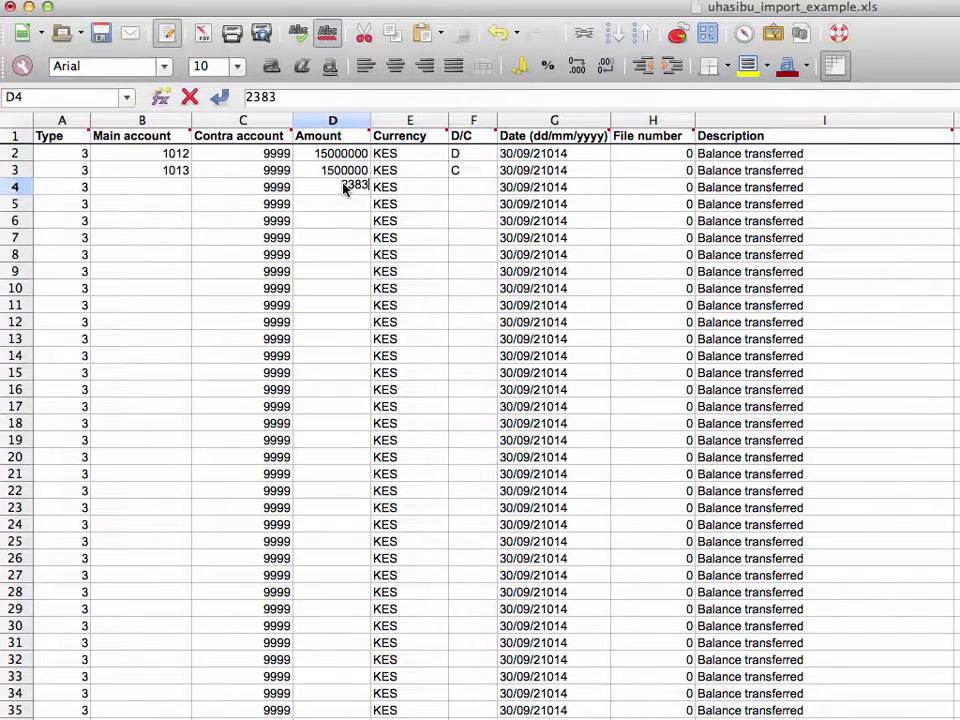
- Find Petty cash in the Uhasibu chart of accounts and enter 1230 as the third posting's main account
left_click(178, 190)
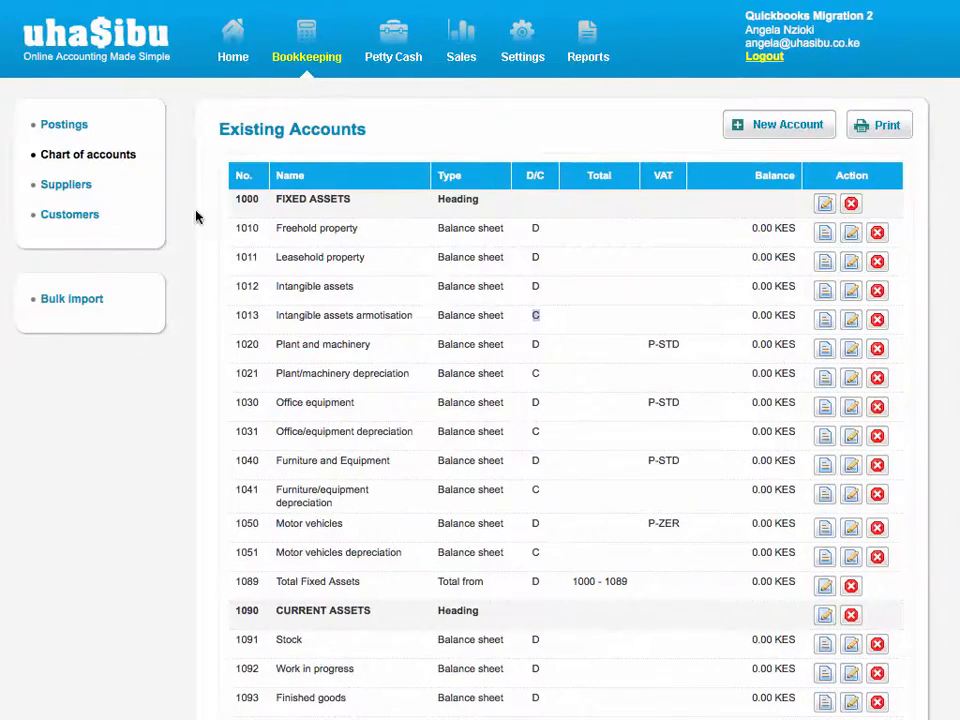
scroll(229, 251, "down", 5)
scroll(231, 250, "down", 2)
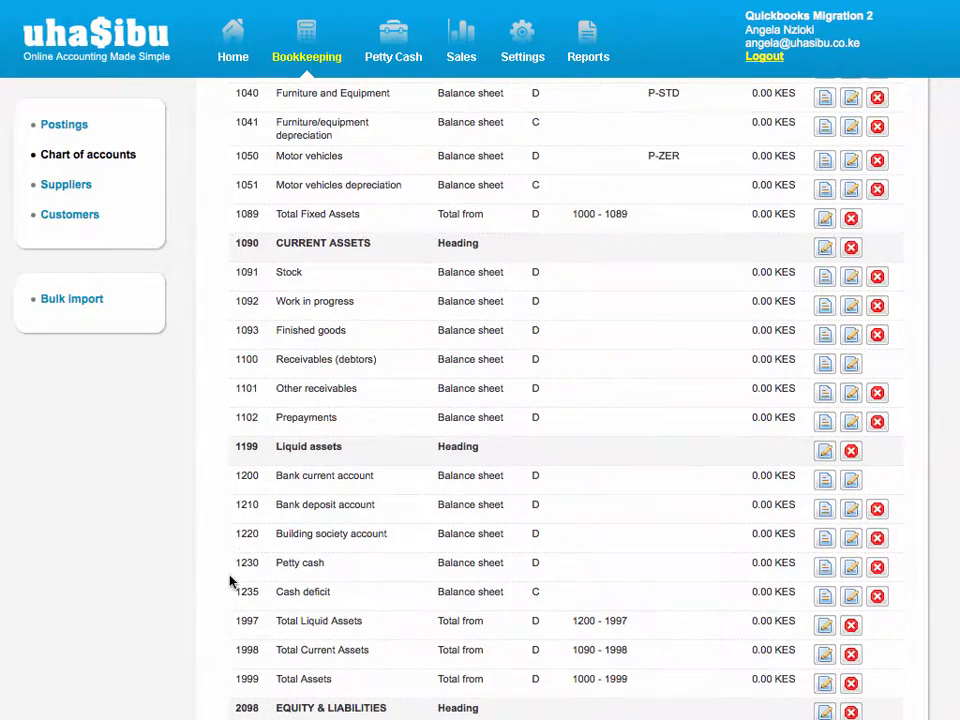
left_click_drag(235, 564, 257, 570)
key("ctrl+Right")
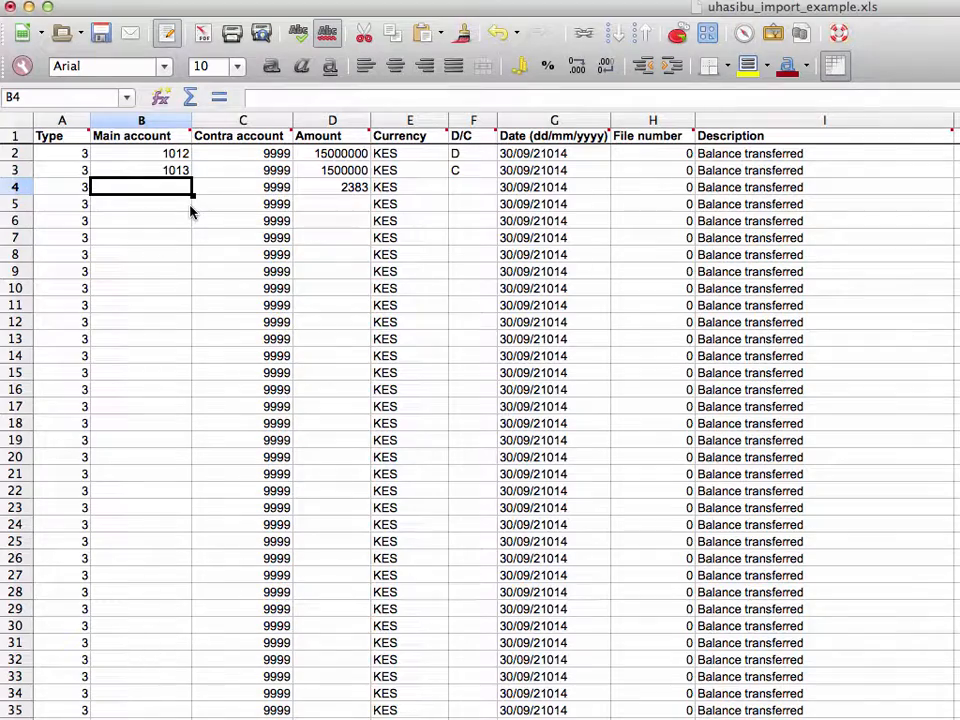
type("1230")
- Check account 1230's D/C side in the chart of accounts, set the third posting's D/C to C, and compare with QuickBooks' Petty Cash balance
key("ctrl+Left")
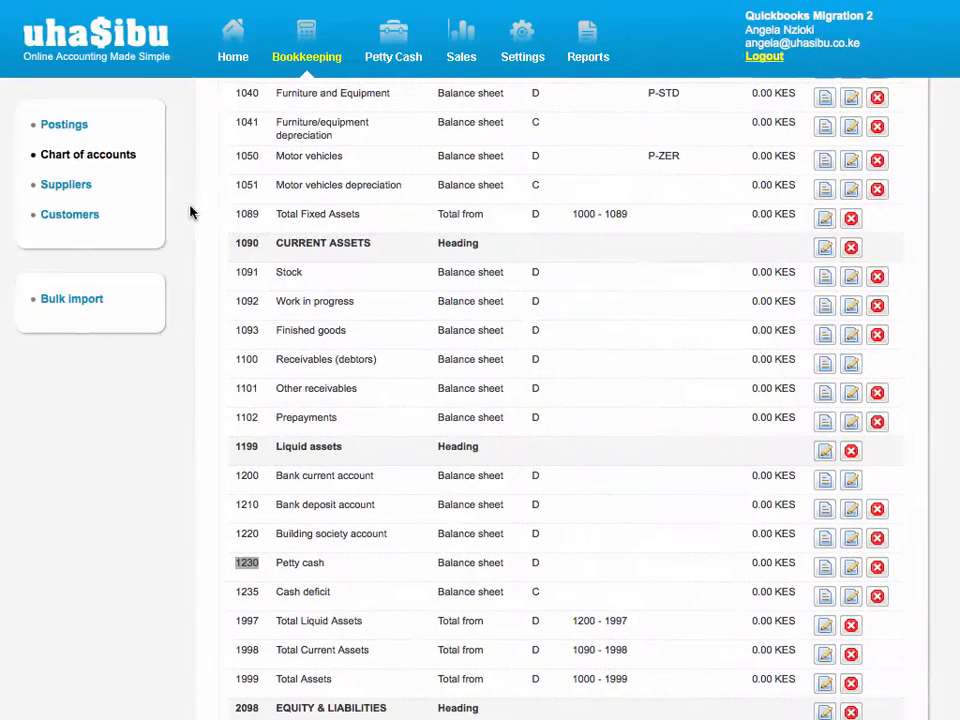
left_click(536, 565)
key("ctrl+Right")
left_click(475, 189)
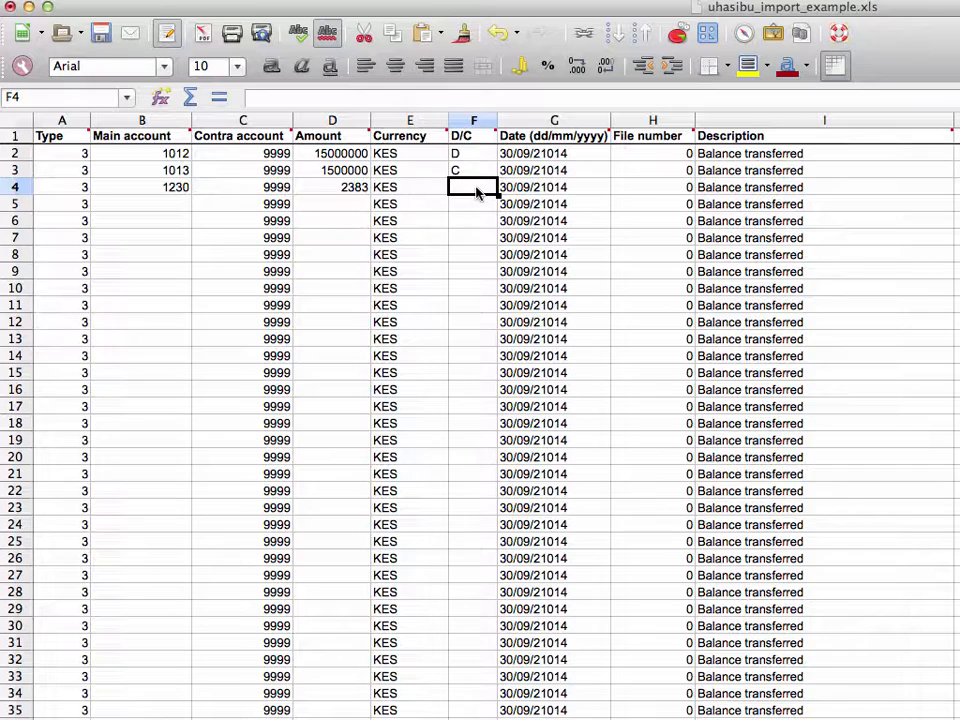
type("C")
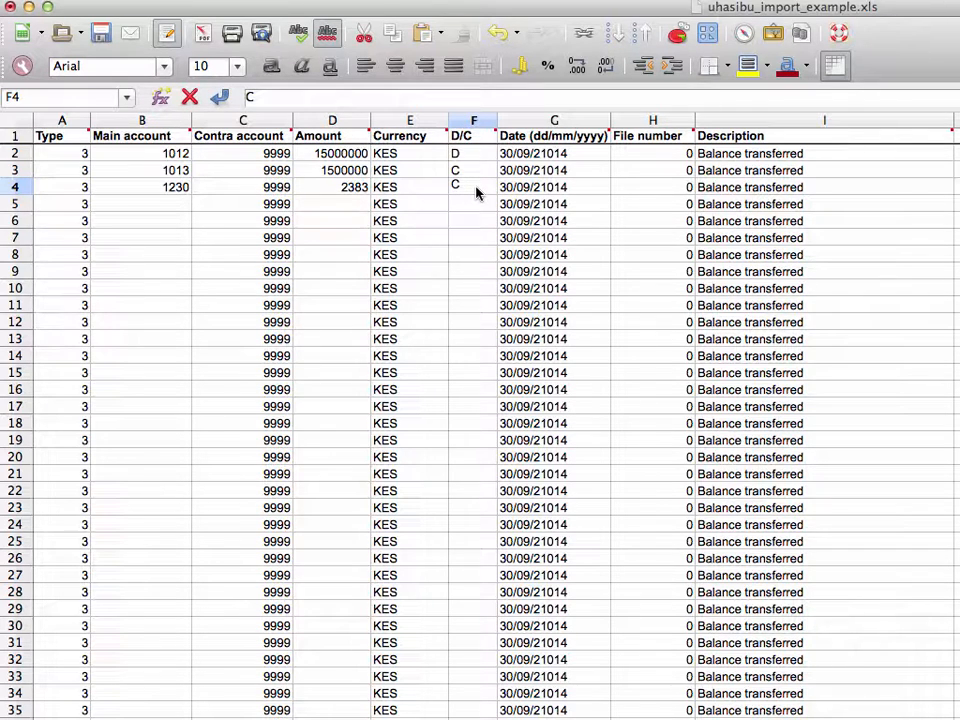
left_click(477, 193)
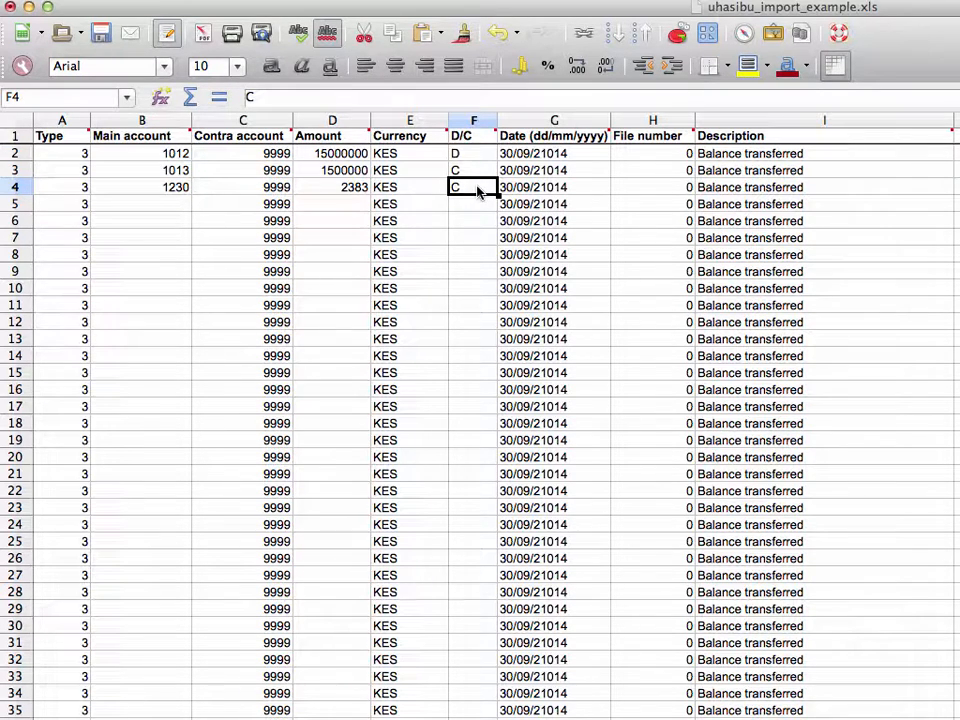
key("ctrl+Right")
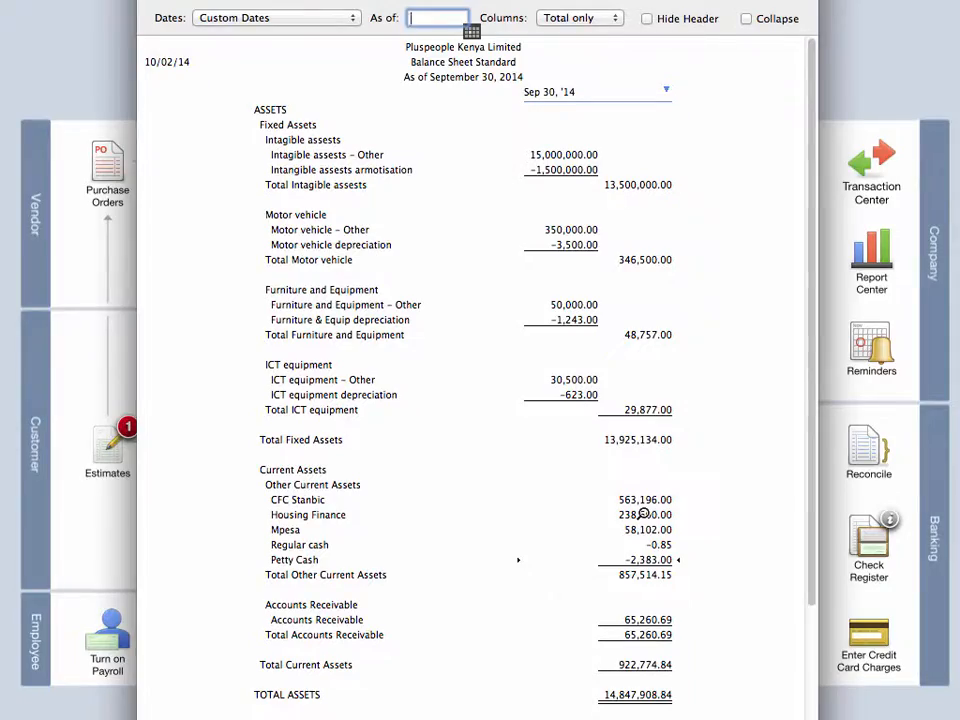
key("ctrl+Left")
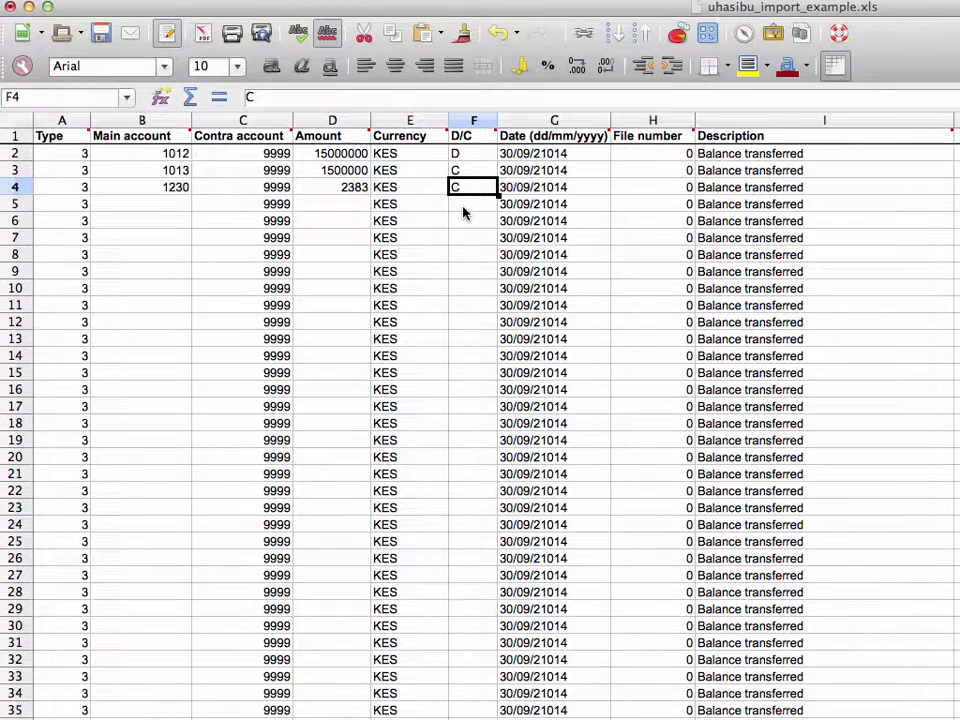
- Examine the SUM formulas in D21 and D22 of the completed import sheet to compare the credit and debit totals
key("ctrl+Right")
key("ctrl+Right")
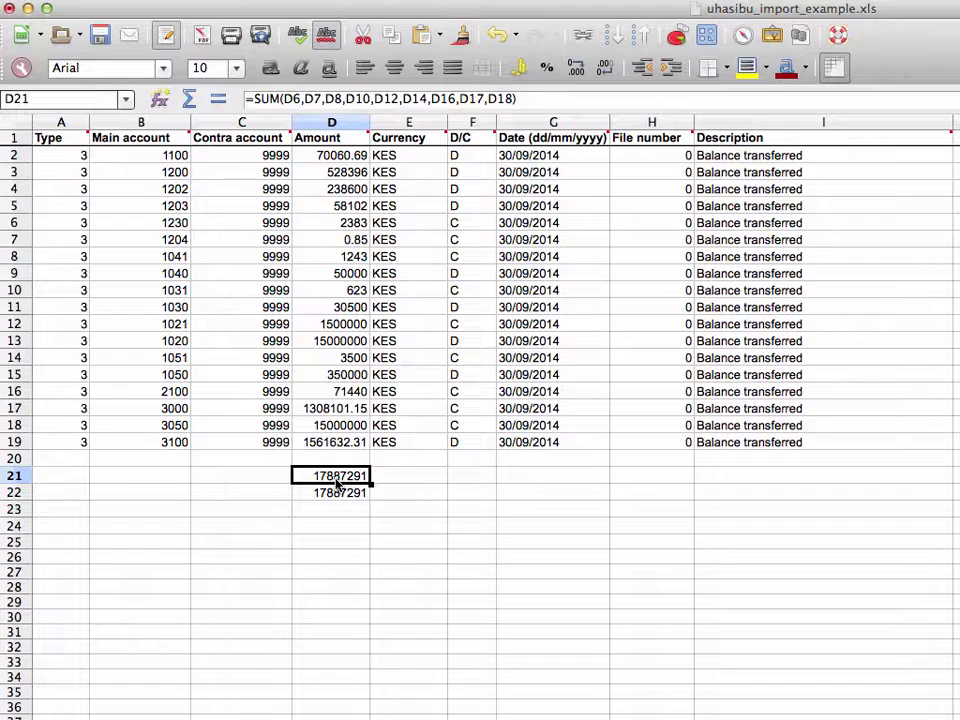
double_click(337, 483)
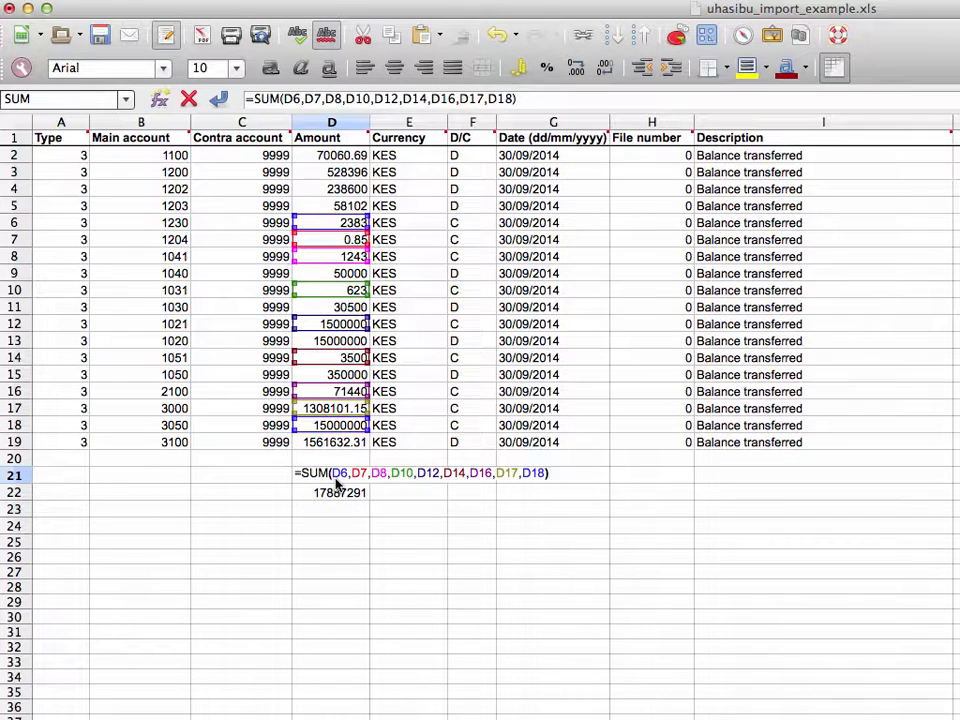
left_click(338, 488)
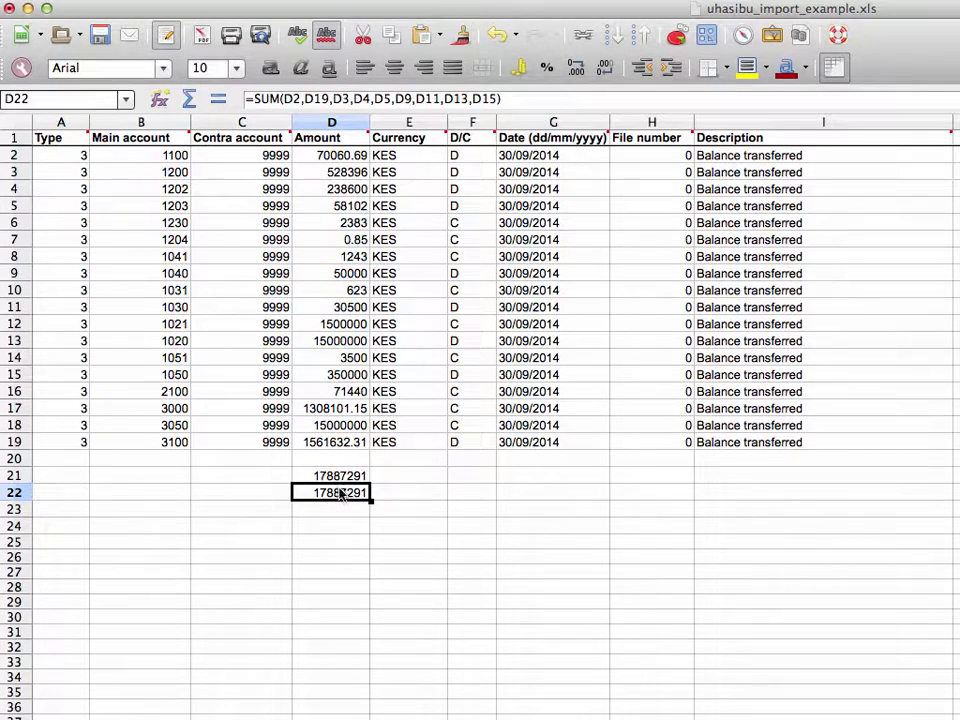
double_click(340, 492)
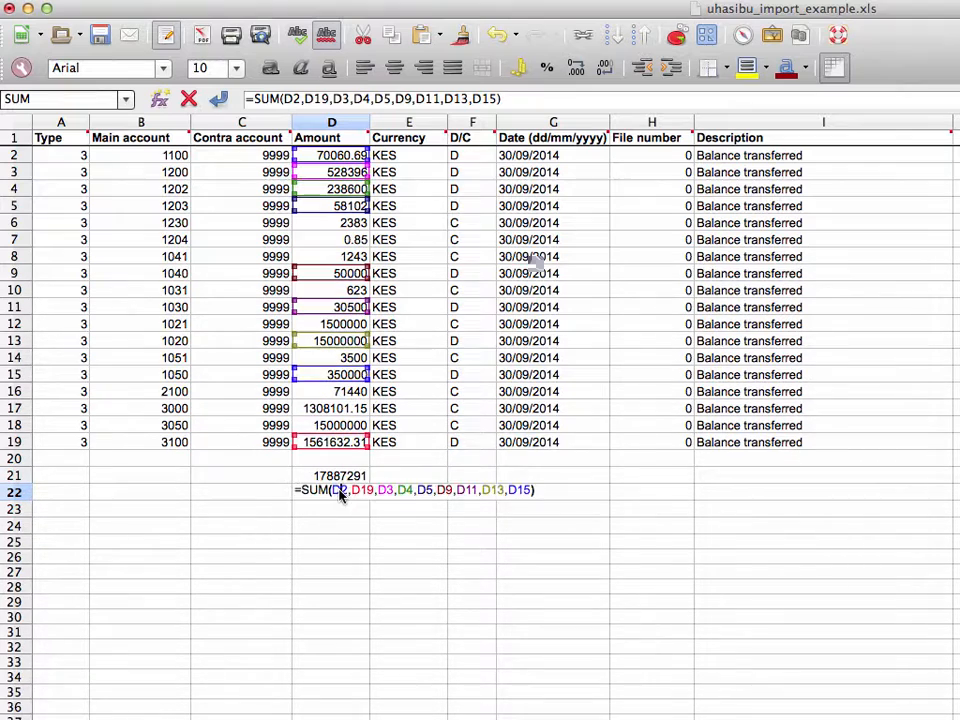